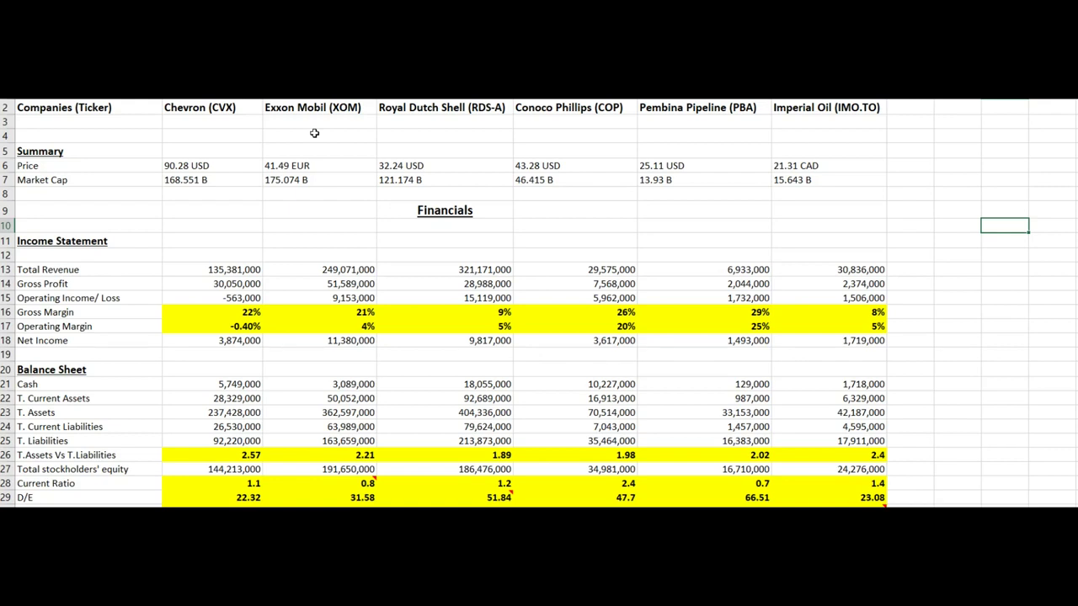
Compare total revenue for Chevron, Royal Dutch Shell and Imperial Oil, and market cap for Imperial Oil and Pembina Pipeline
key("ctrl+z")
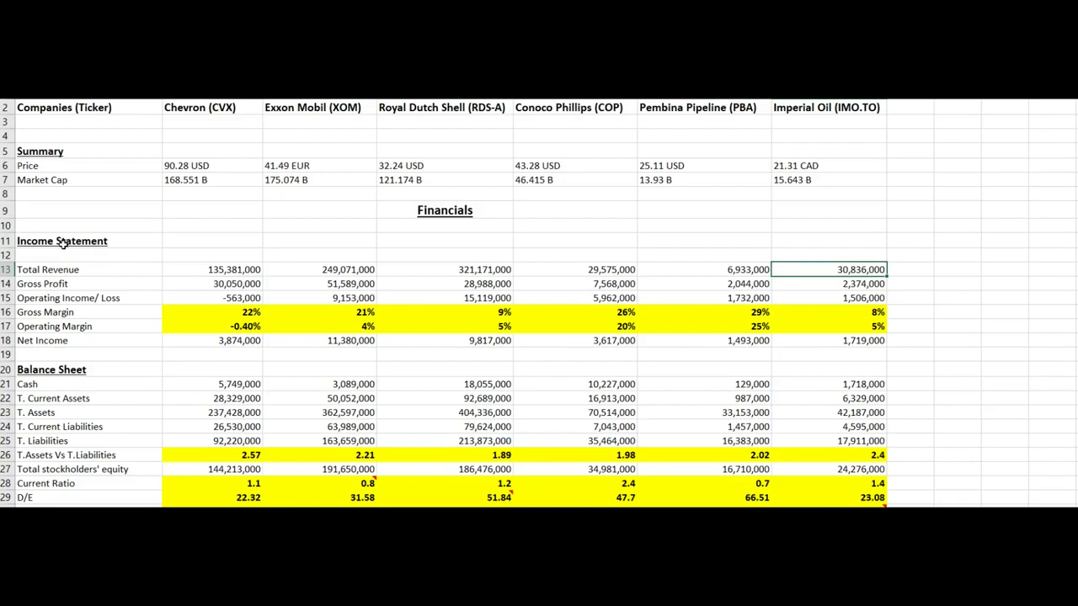
left_click(72, 271)
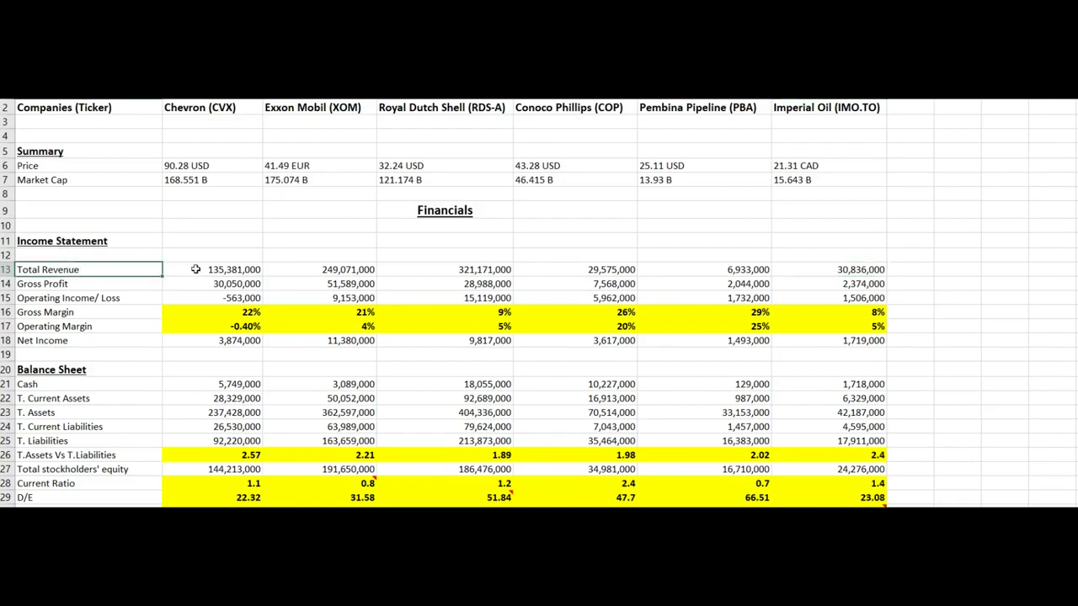
left_click(228, 269)
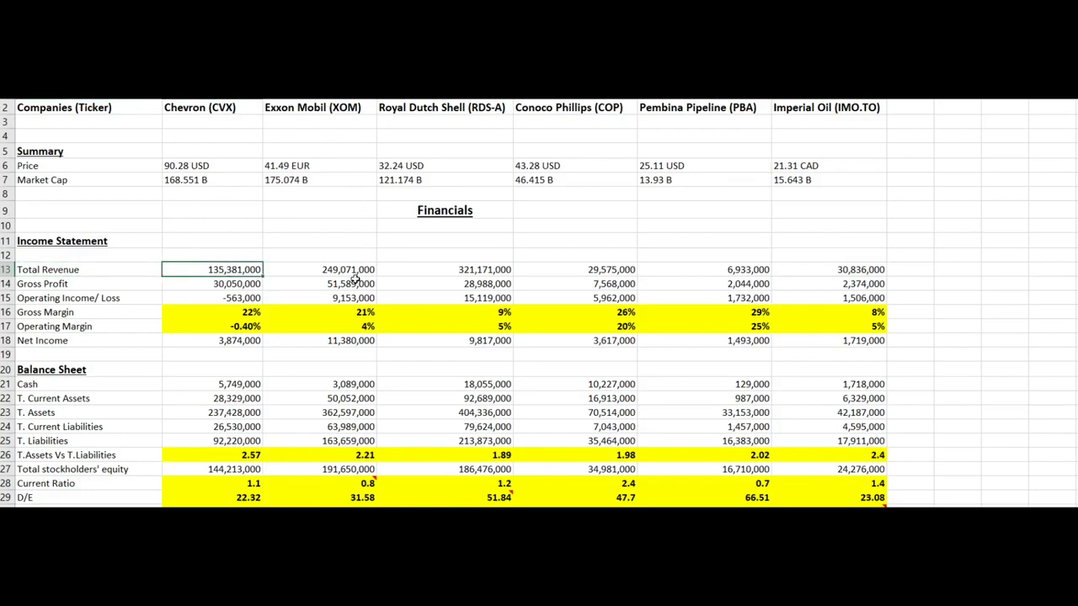
left_click(491, 272)
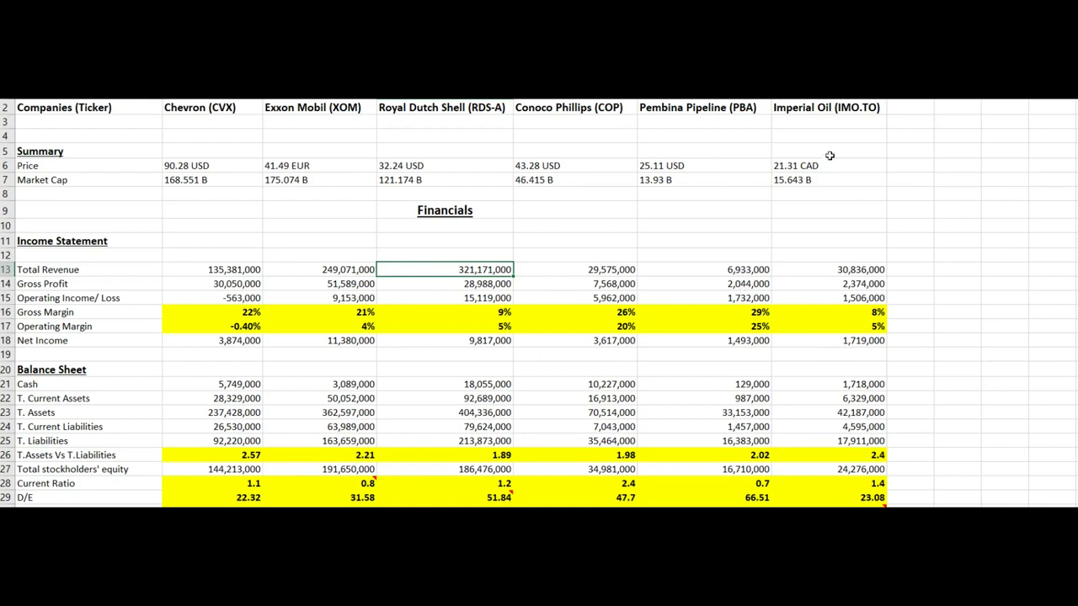
left_click(848, 274)
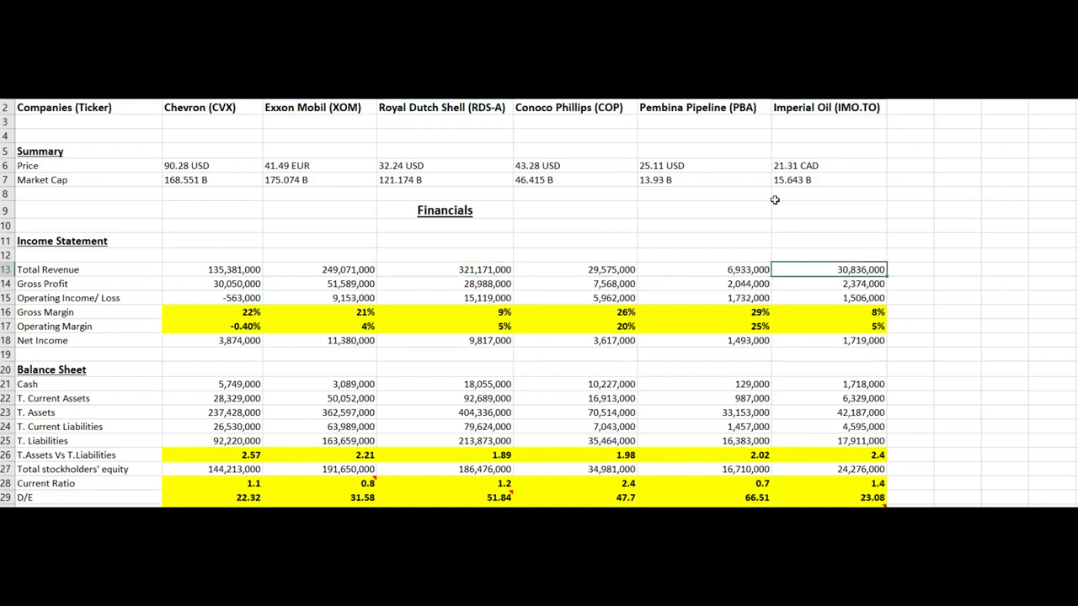
left_click(796, 182)
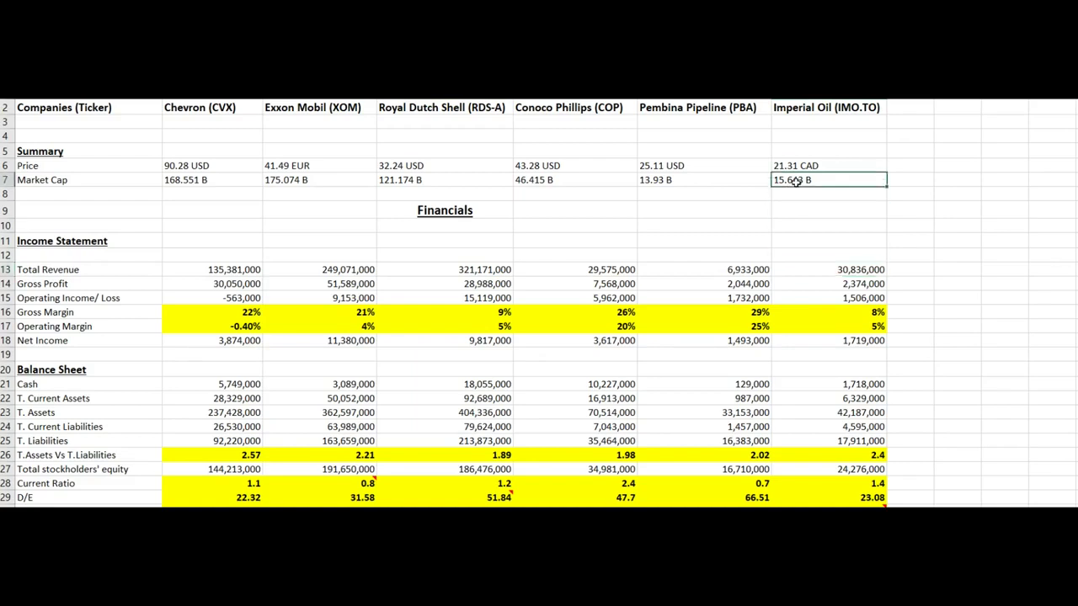
left_click(704, 179)
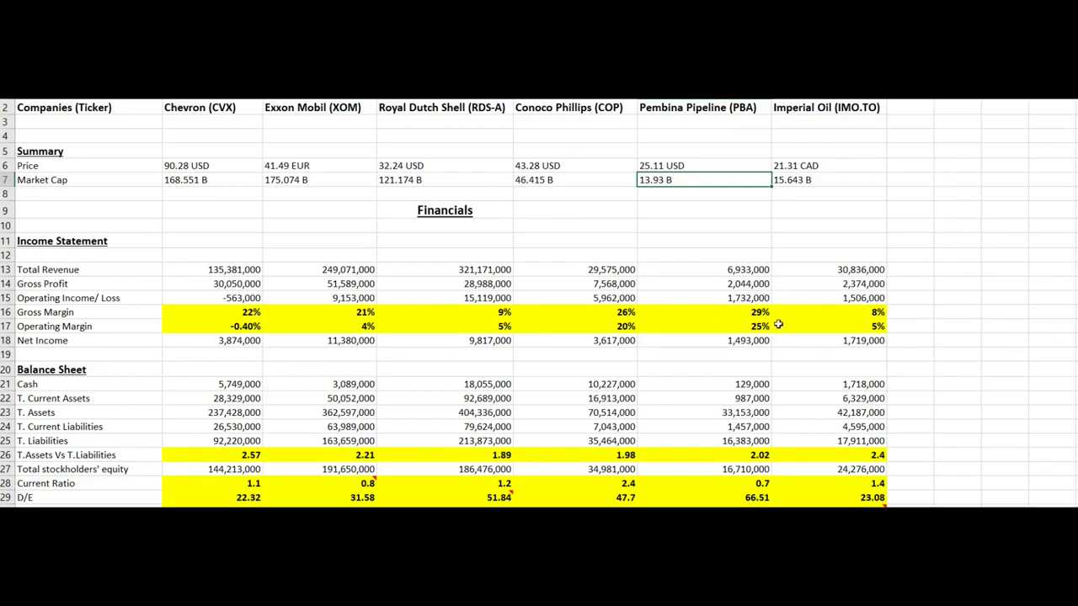
left_click(1041, 282)
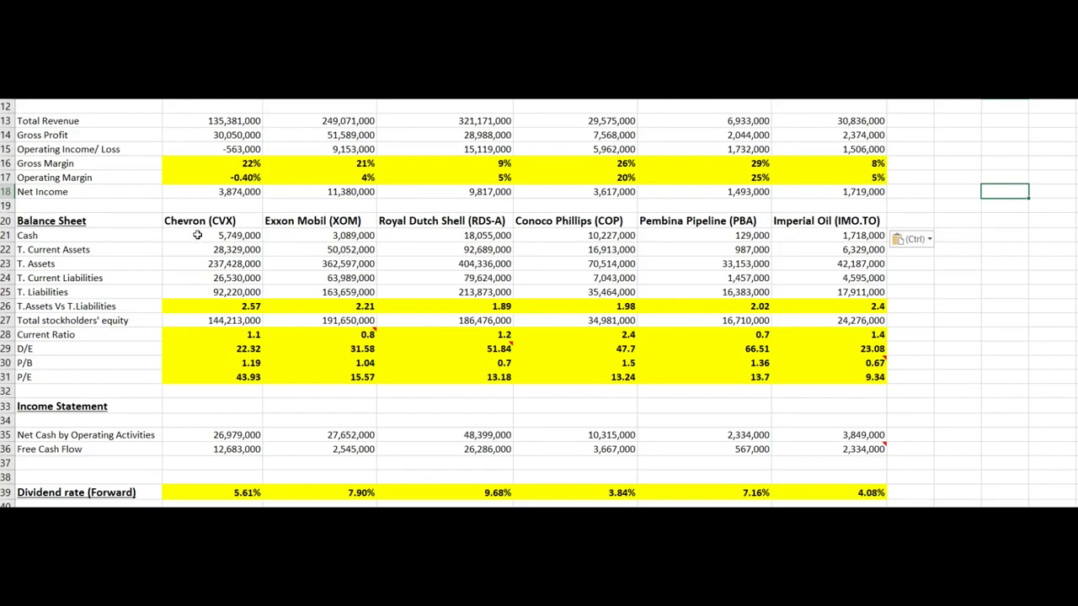
Compare the cash holdings of Chevron, Exxon Mobil and Royal Dutch Shell in the balance sheet section
left_click(213, 237)
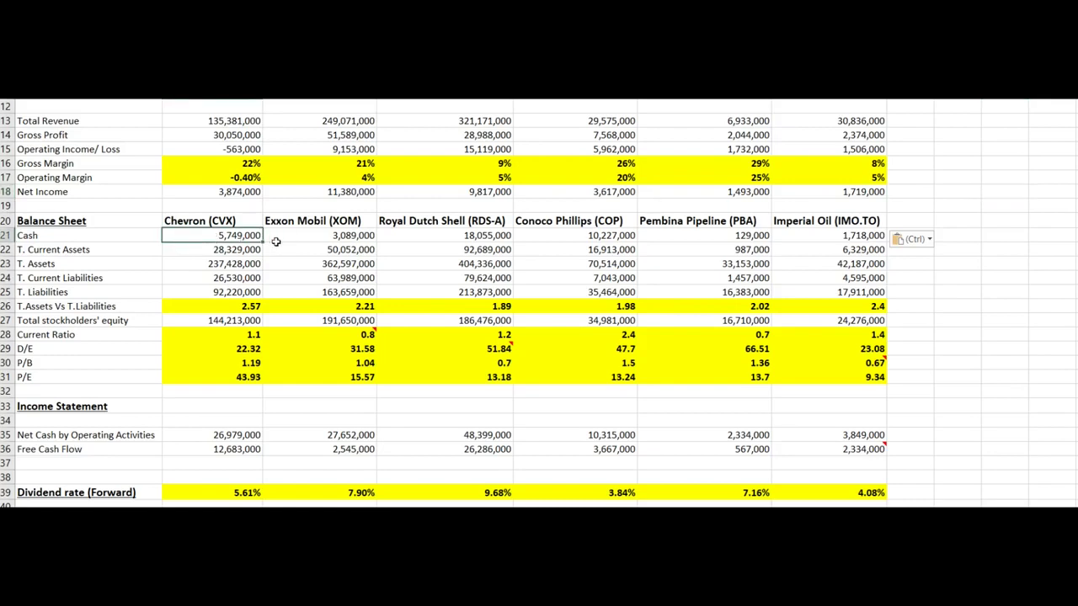
left_click(332, 232)
left_click(452, 236)
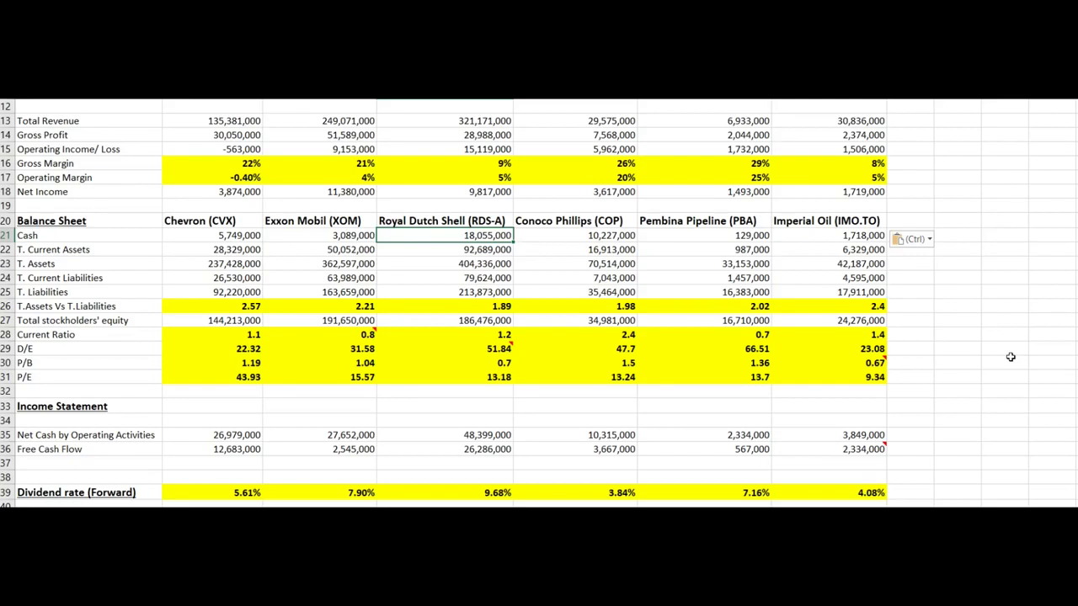
Review the current assets, total assets, current liabilities and assets-versus-liabilities rows across the companies
left_click(224, 254)
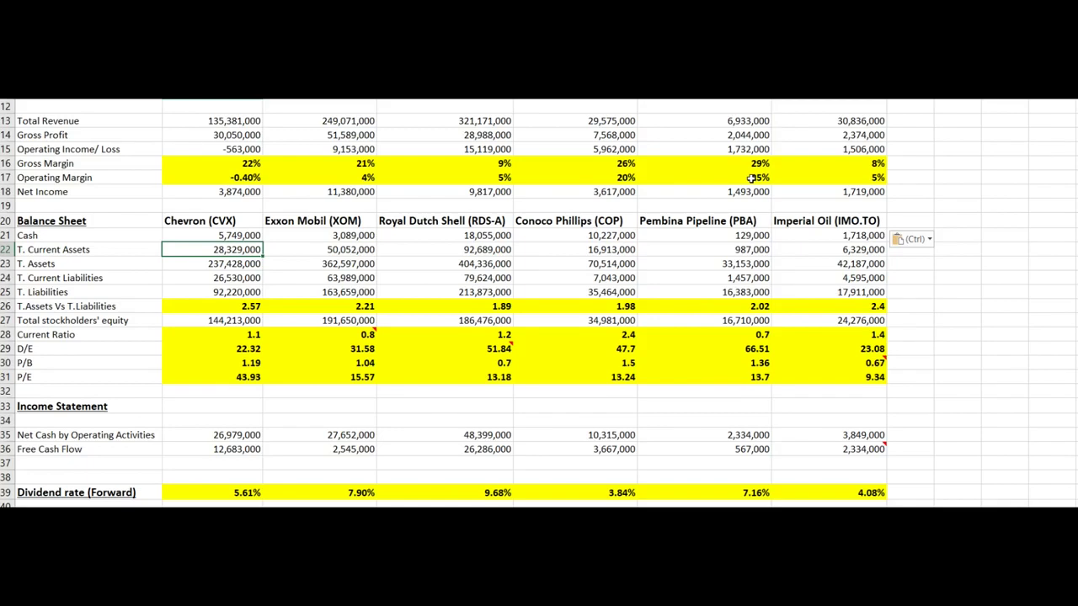
left_click(213, 265)
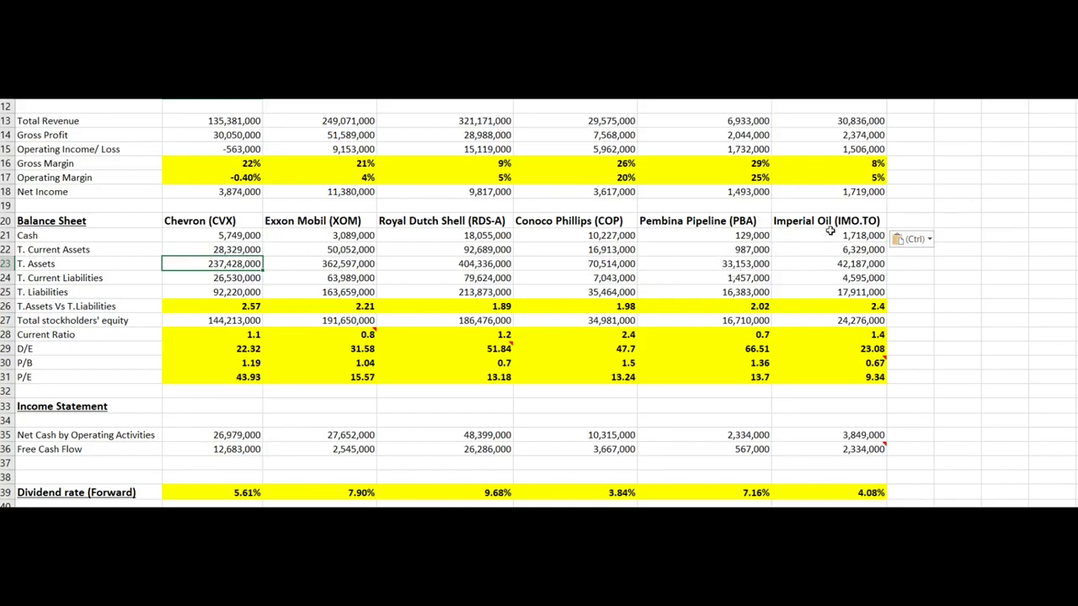
left_click(200, 278)
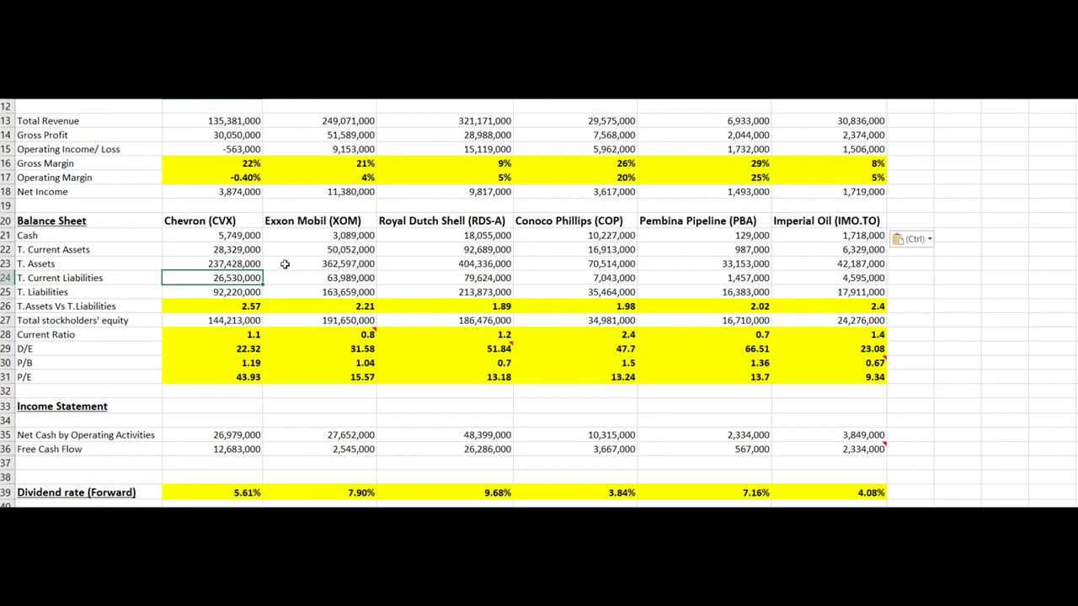
left_click(84, 308)
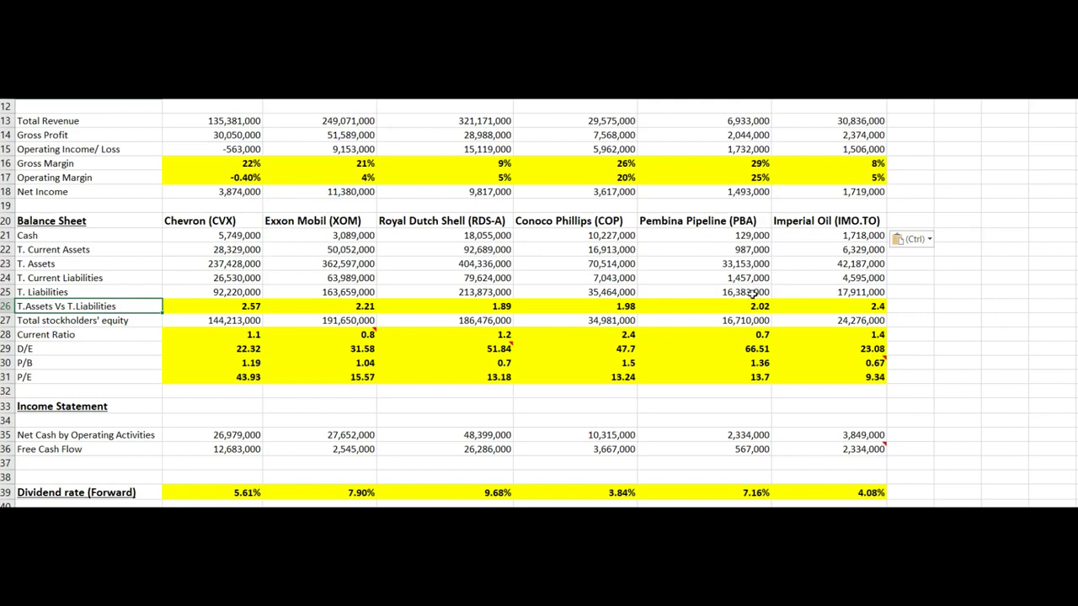
left_click(850, 308)
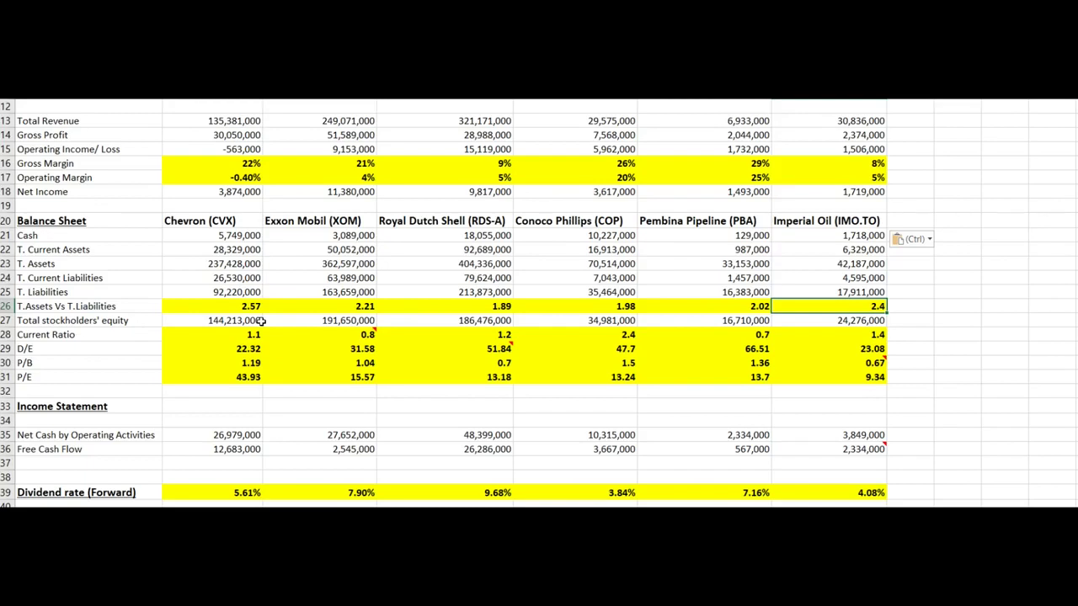
Check the current ratios of Chevron and Exxon Mobil, and read the comment attached to Exxon Mobil's ratio
left_click(229, 338)
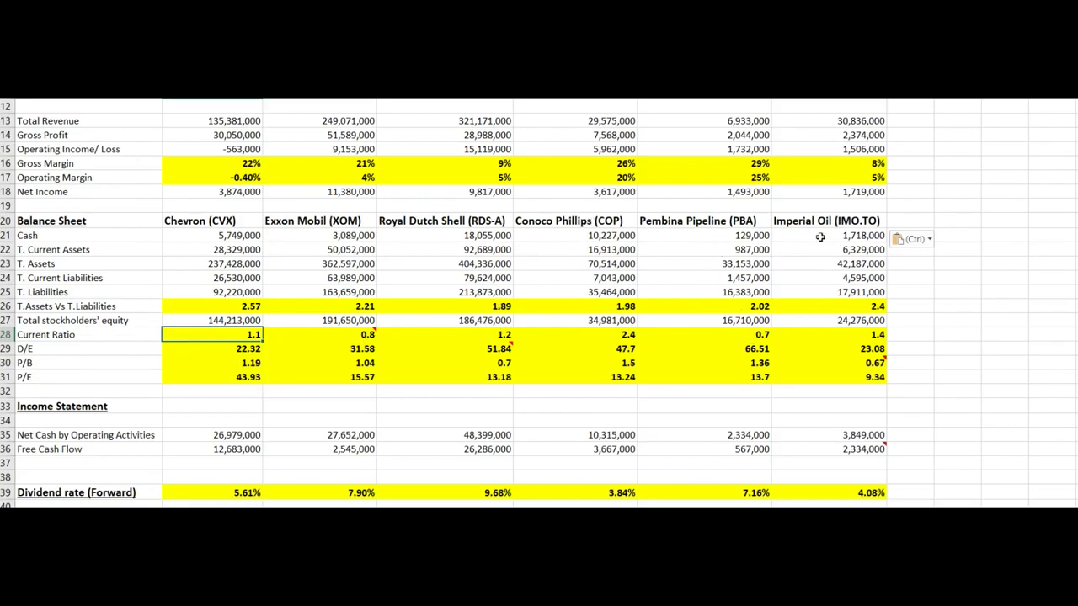
left_click(366, 335)
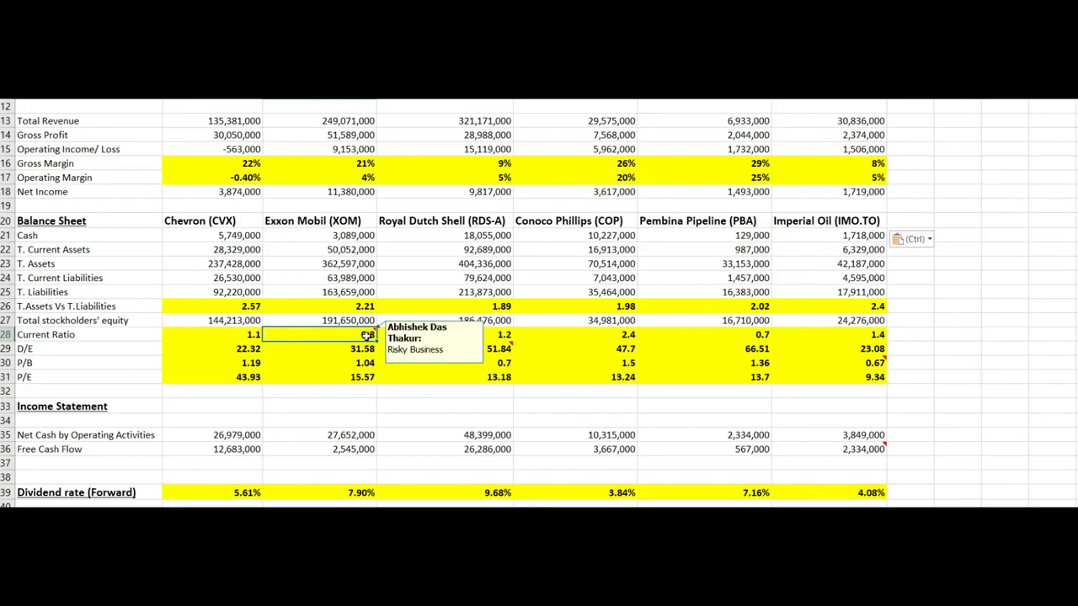
left_click(350, 409)
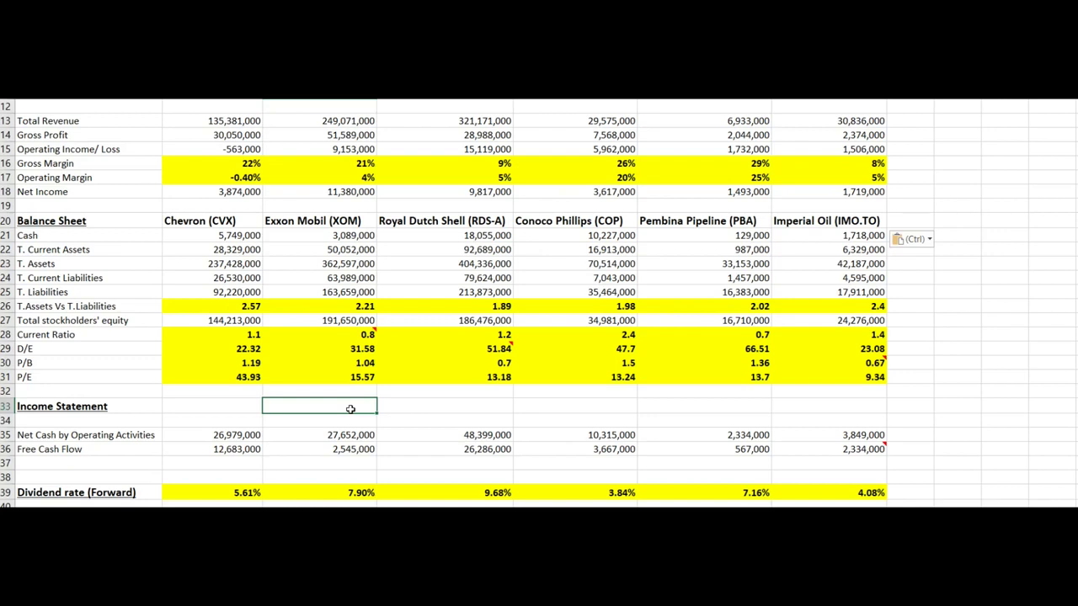
left_click(368, 335)
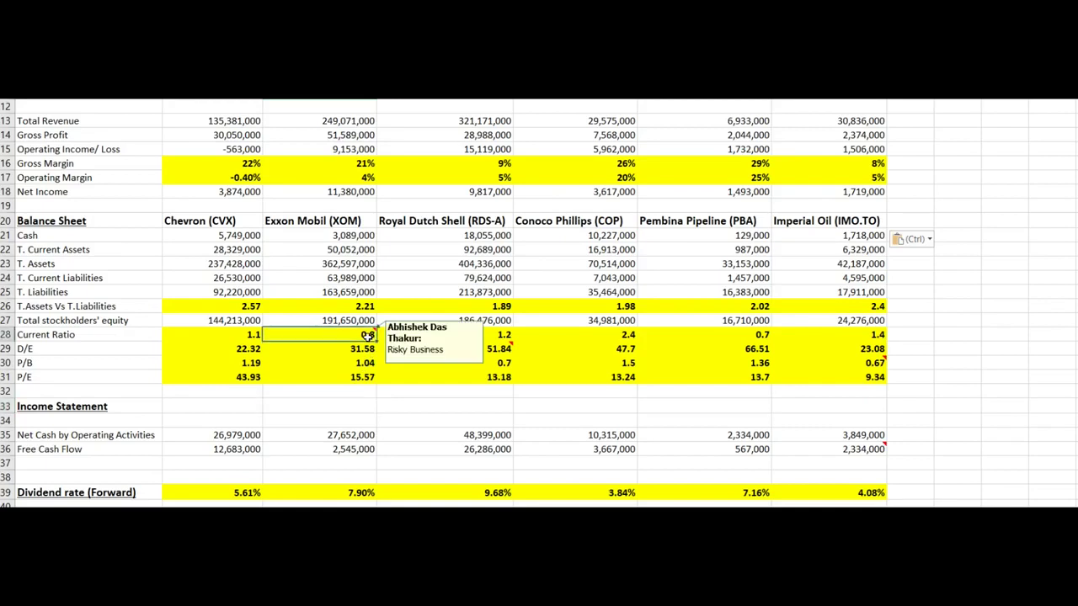
left_click(358, 403)
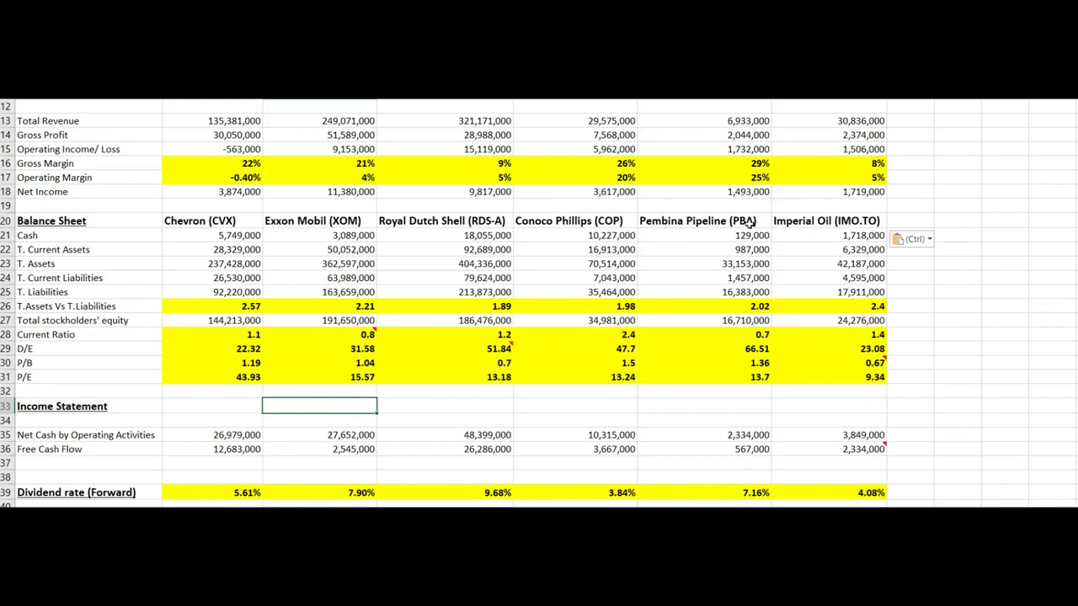
Compare the current ratios of Pembina Pipeline, Exxon Mobil, Conoco Phillips, Chevron and Imperial Oil
left_click(756, 339)
left_click(356, 336)
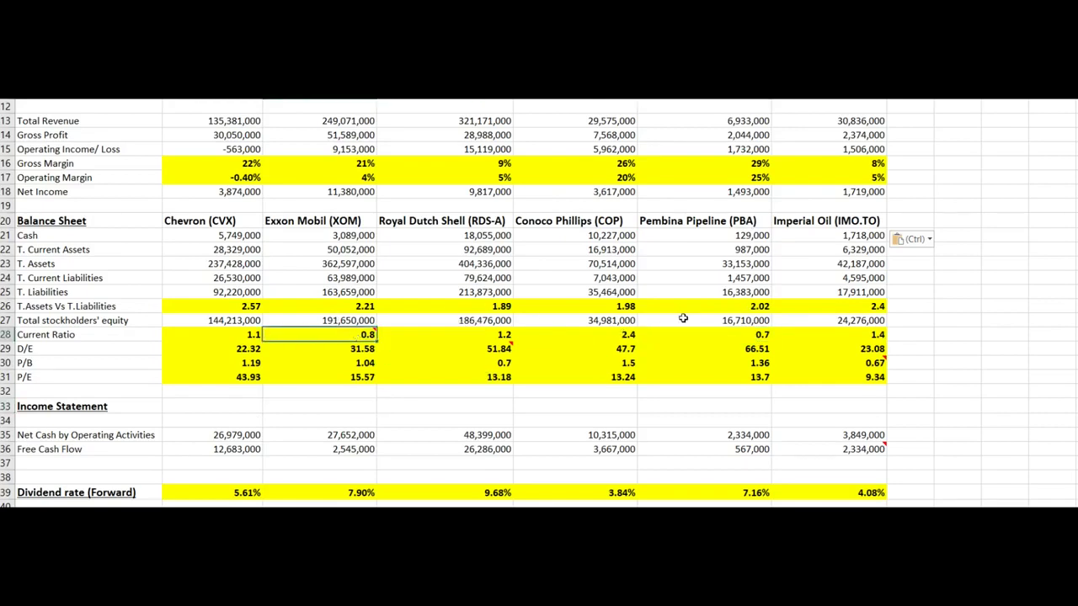
left_click(748, 335)
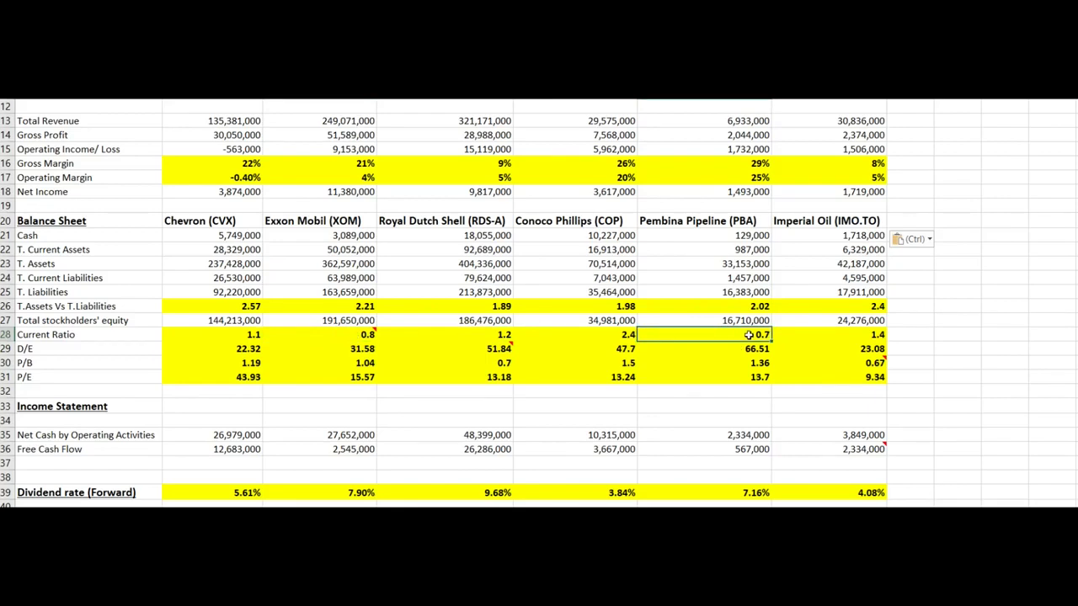
left_click(619, 335)
left_click(241, 334)
left_click(851, 335)
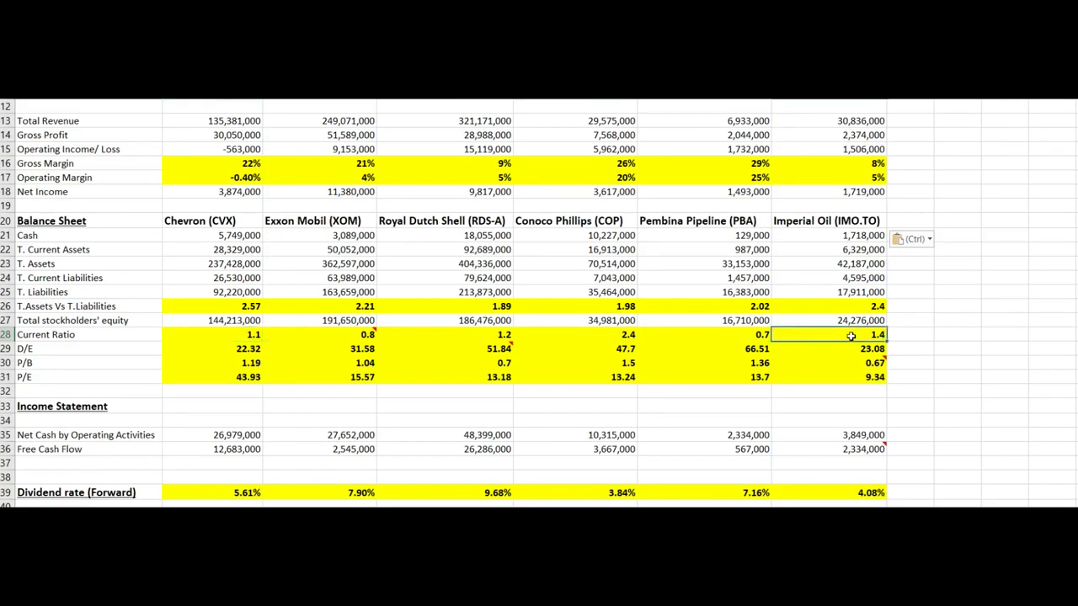
left_click(608, 337)
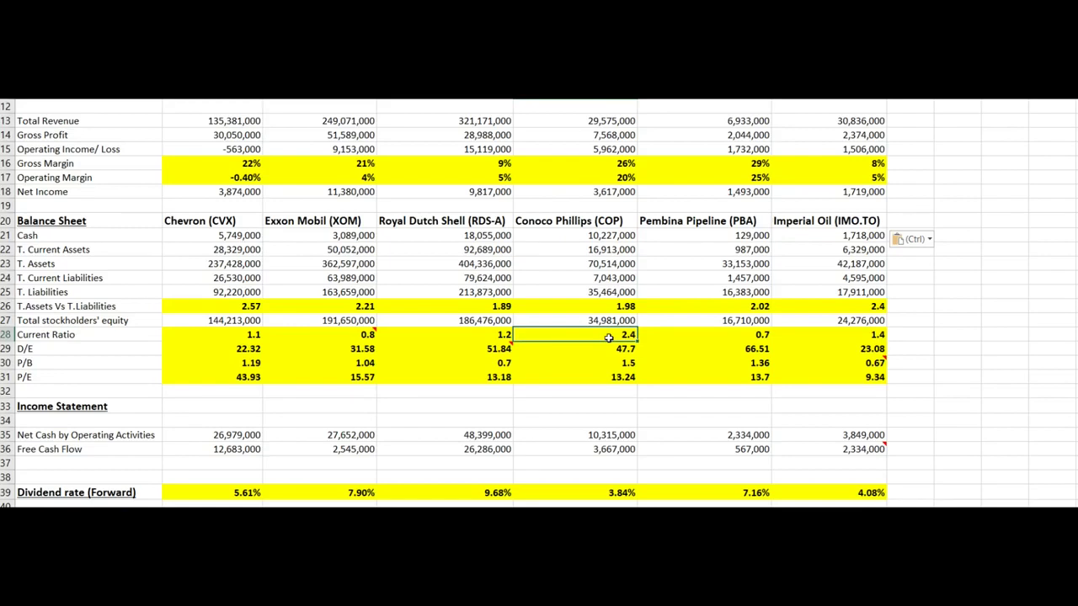
Review Conoco Phillips' gross margin, operating margin, current ratio and assets-versus-liabilities ratio
left_click(609, 164)
left_click(609, 175)
left_click(608, 338)
left_click(604, 307)
Switch to the Investopedia article and highlight the key takeaways on the D/E ratio's definition and long-term debt
mouse_move(330, 329)
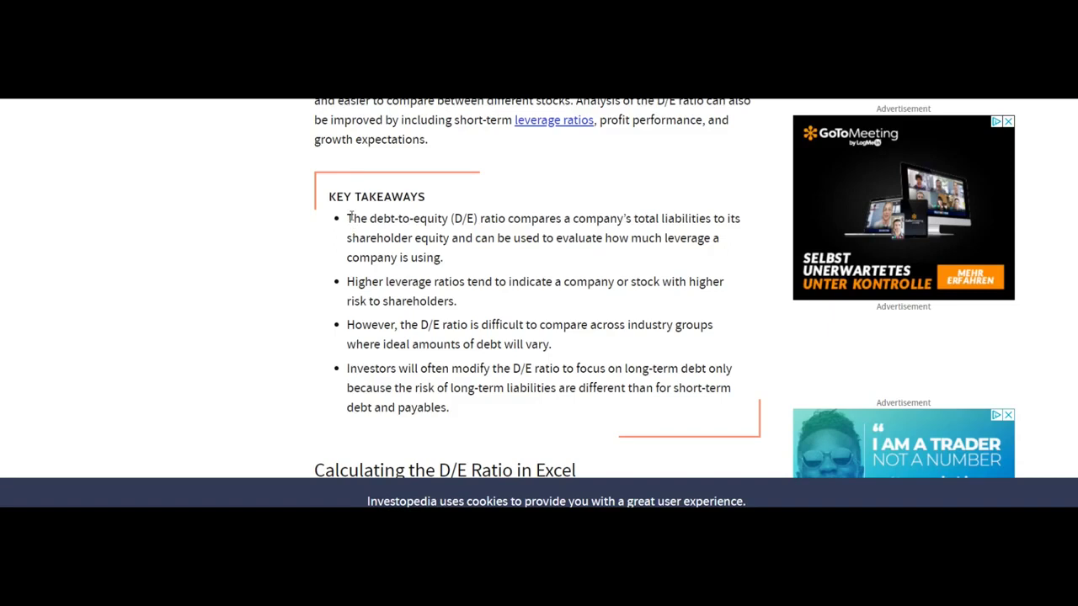
left_click_drag(350, 217, 436, 258)
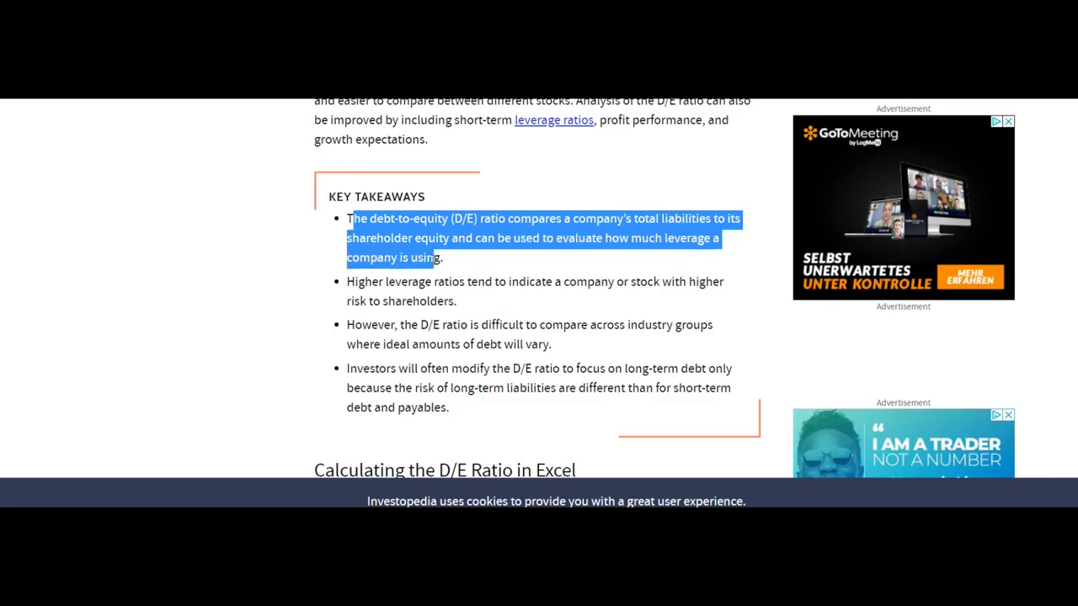
left_click(402, 373)
left_click_drag(385, 370, 395, 408)
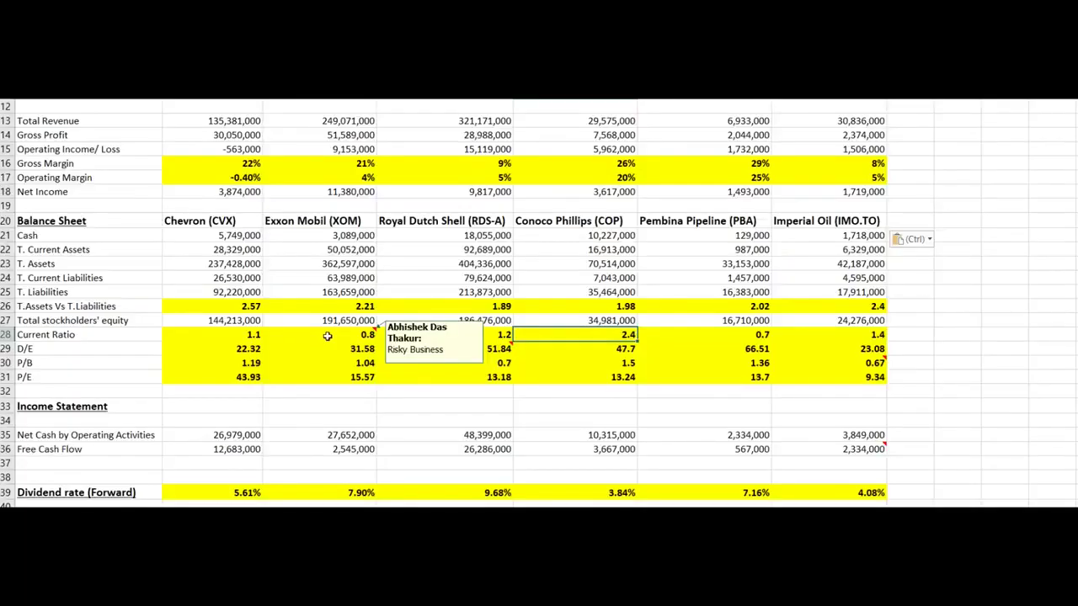
Back in the spreadsheet, compare the D/E ratios of all six companies and check Imperial Oil's against its assets-versus-liabilities ratio
left_click(324, 347)
left_click(242, 348)
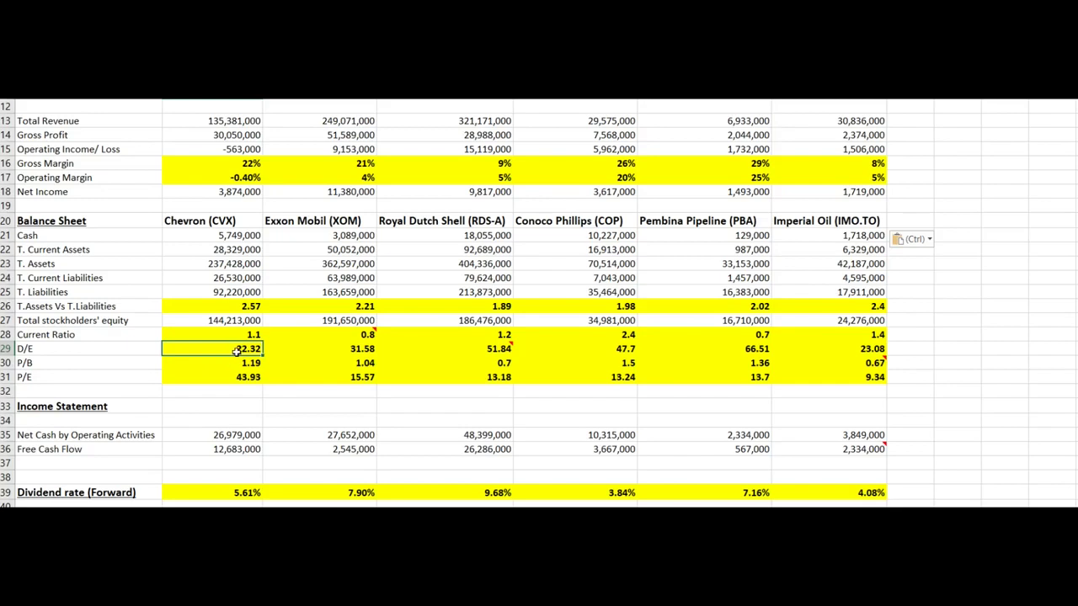
left_click(339, 348)
left_click(459, 349)
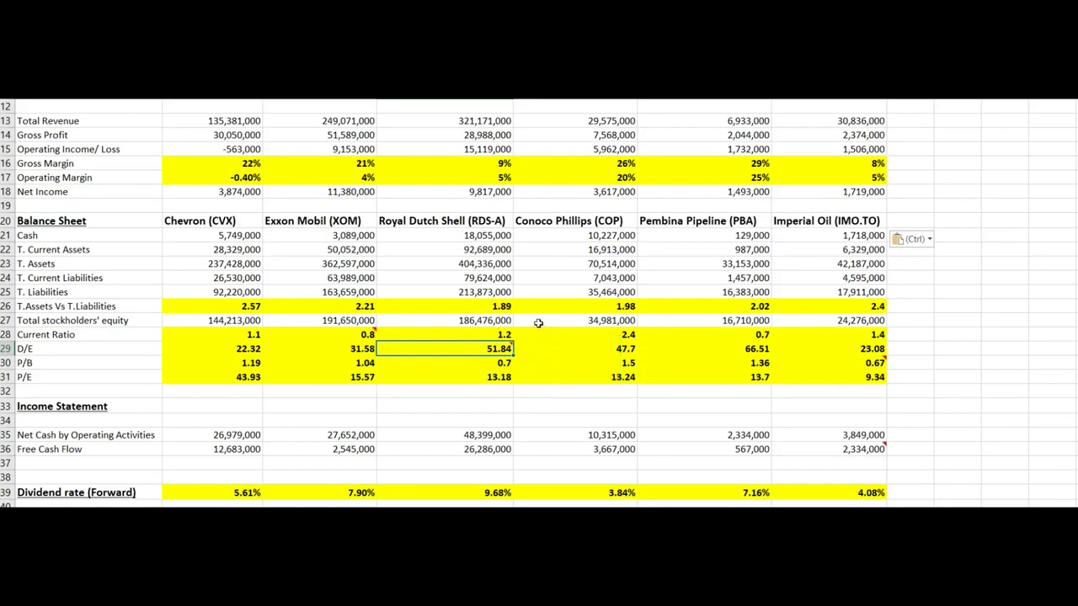
left_click(569, 351)
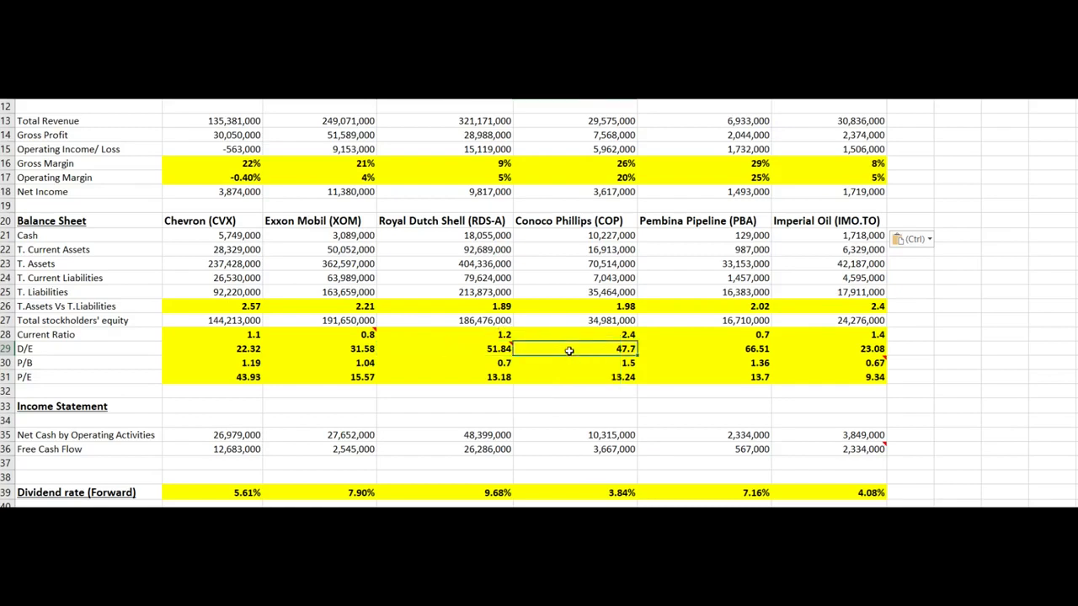
left_click(721, 349)
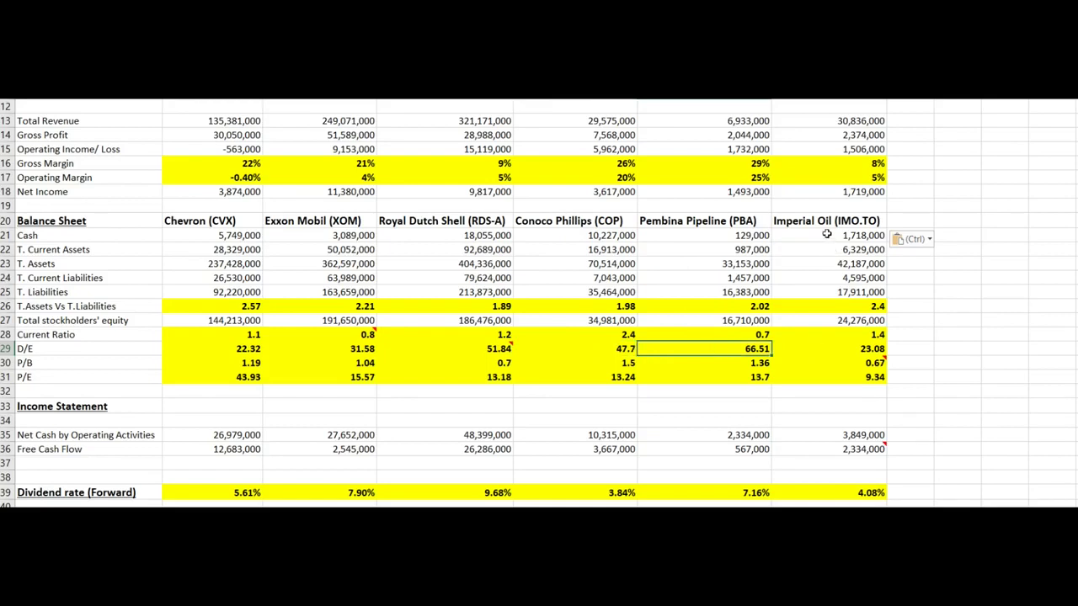
left_click(851, 353)
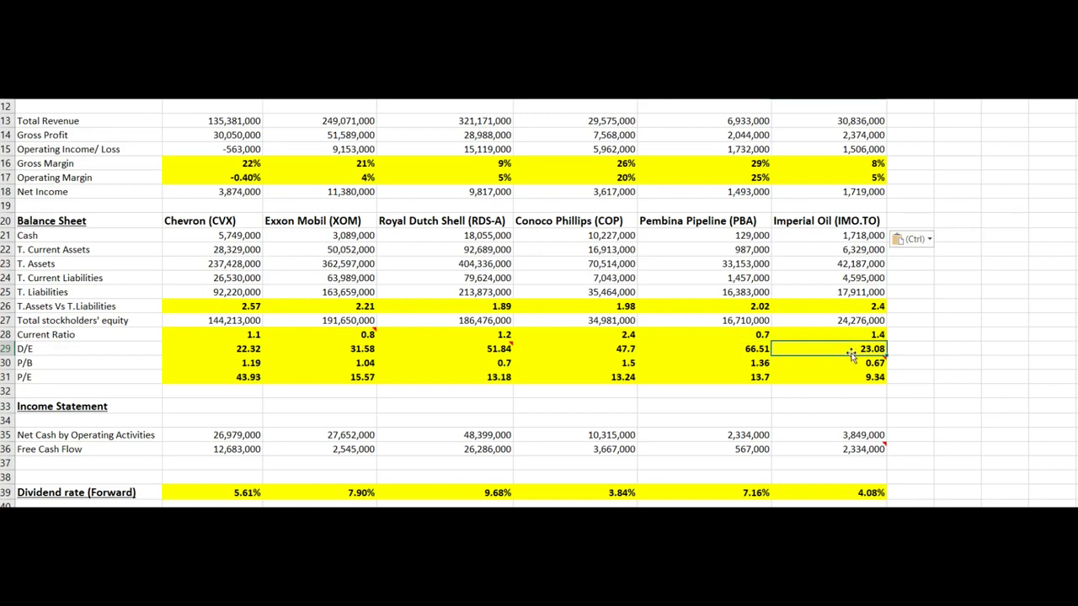
left_click(851, 308)
left_click(832, 349)
Compare the P/B ratios of all six companies, from Chevron through Imperial Oil
left_click(221, 364)
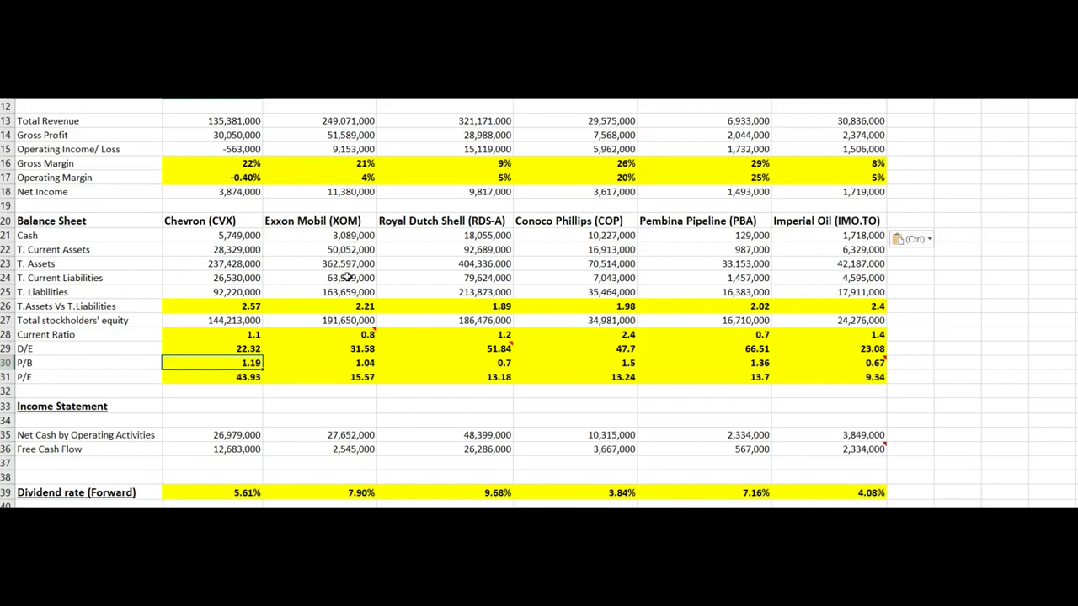
left_click(359, 362)
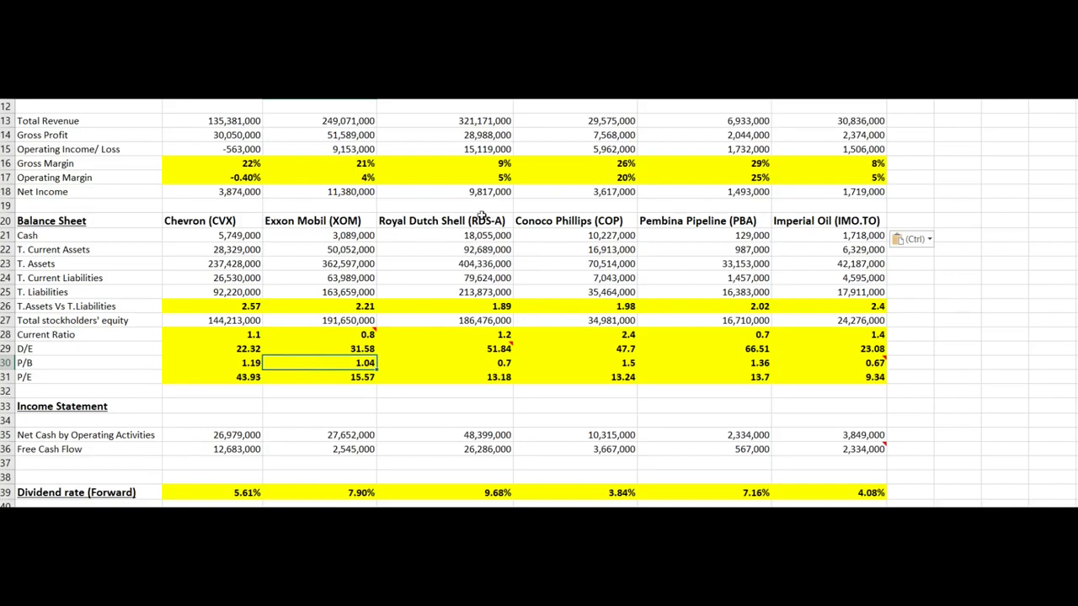
left_click(499, 363)
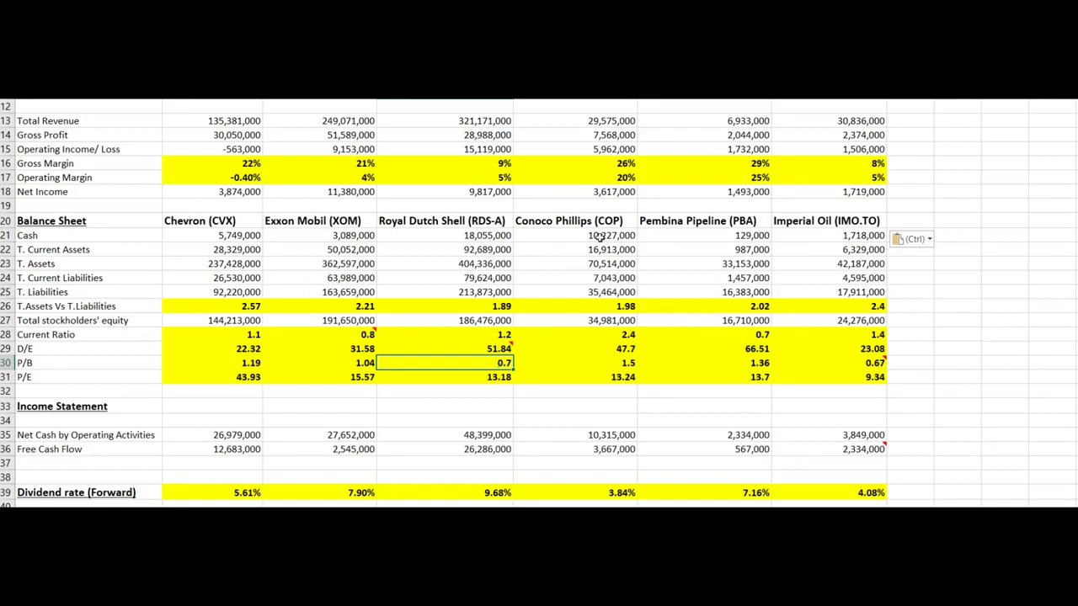
left_click(618, 363)
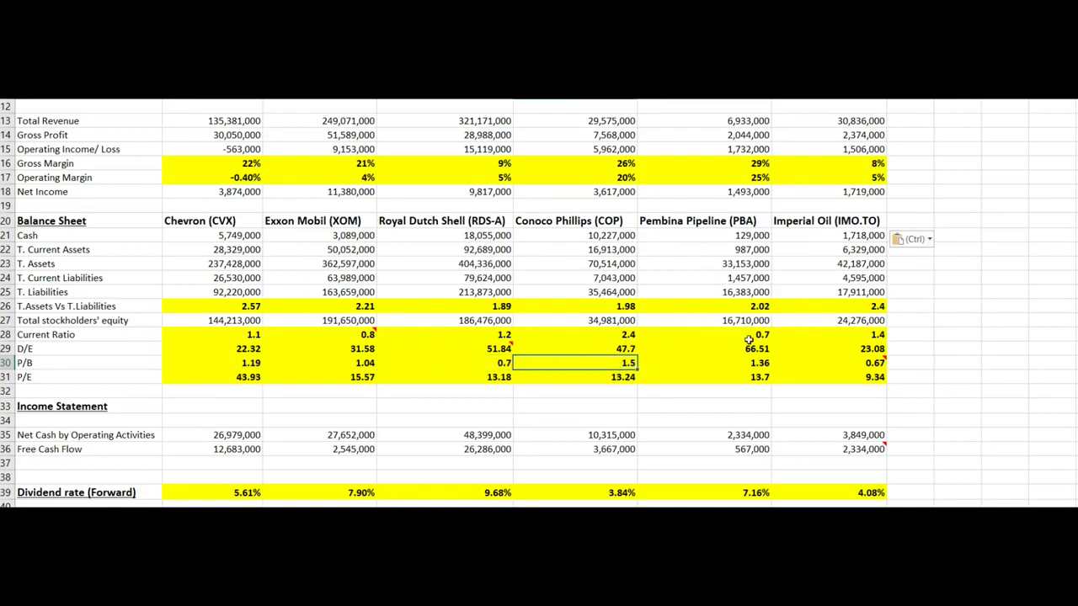
left_click(755, 367)
left_click(837, 222)
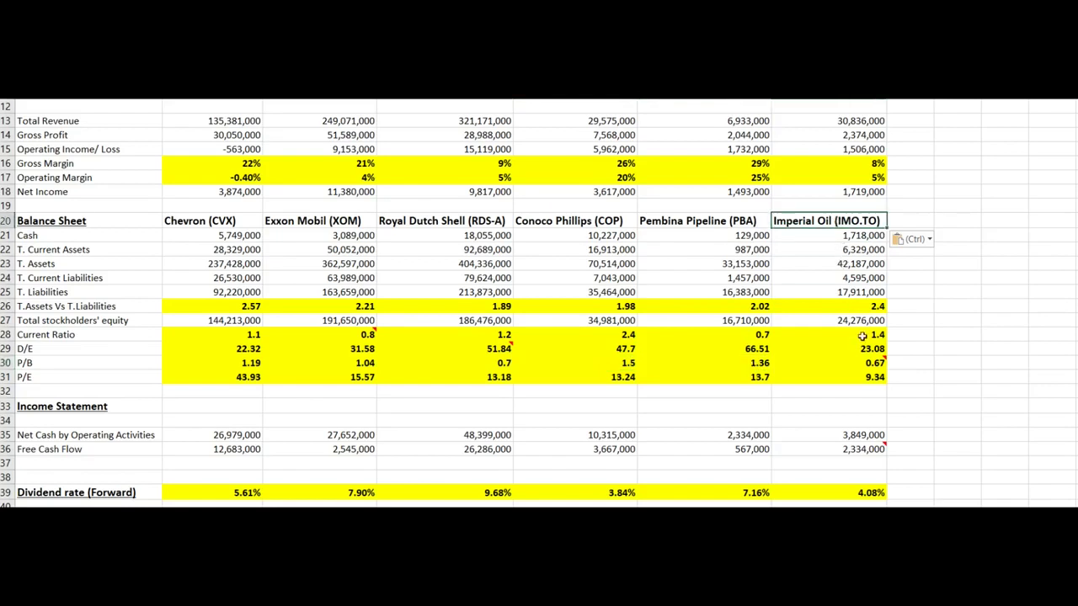
left_click(861, 364)
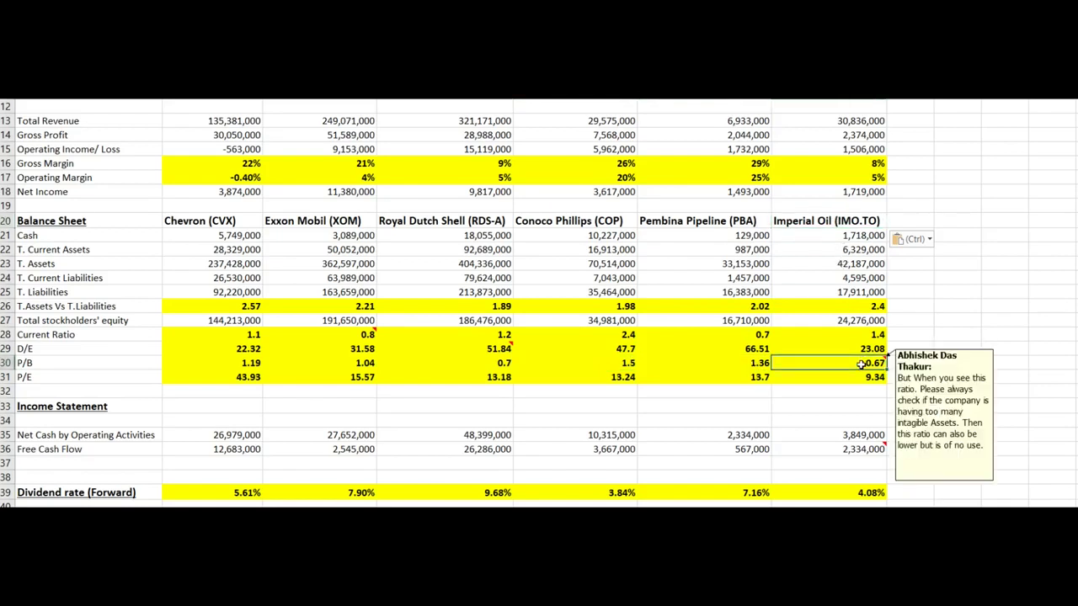
Review Imperial Oil's P/B ratio again and read the note attached to it
left_click(922, 308)
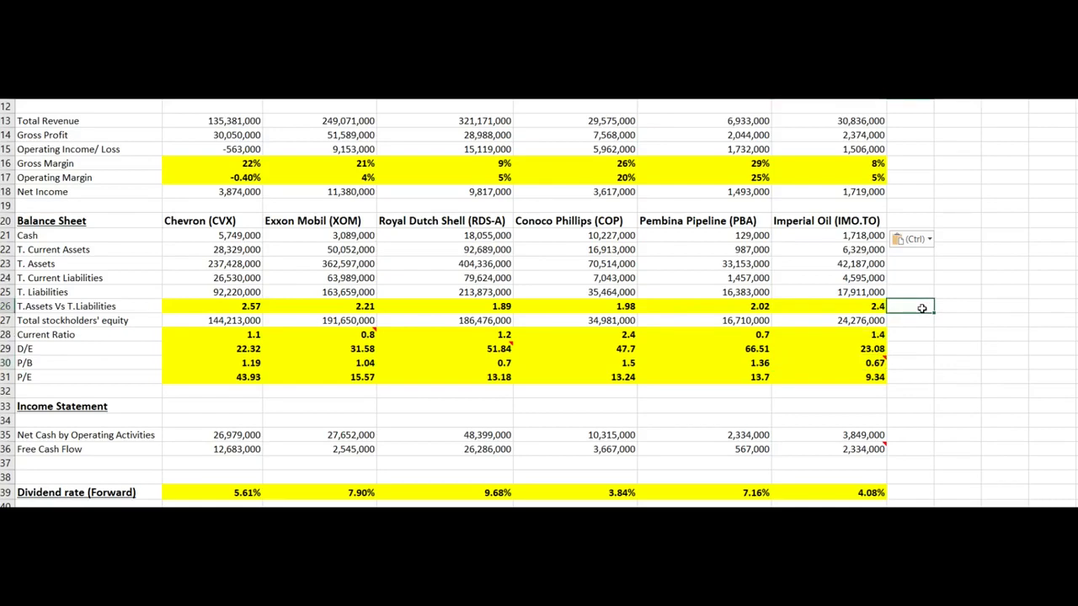
left_click(860, 364)
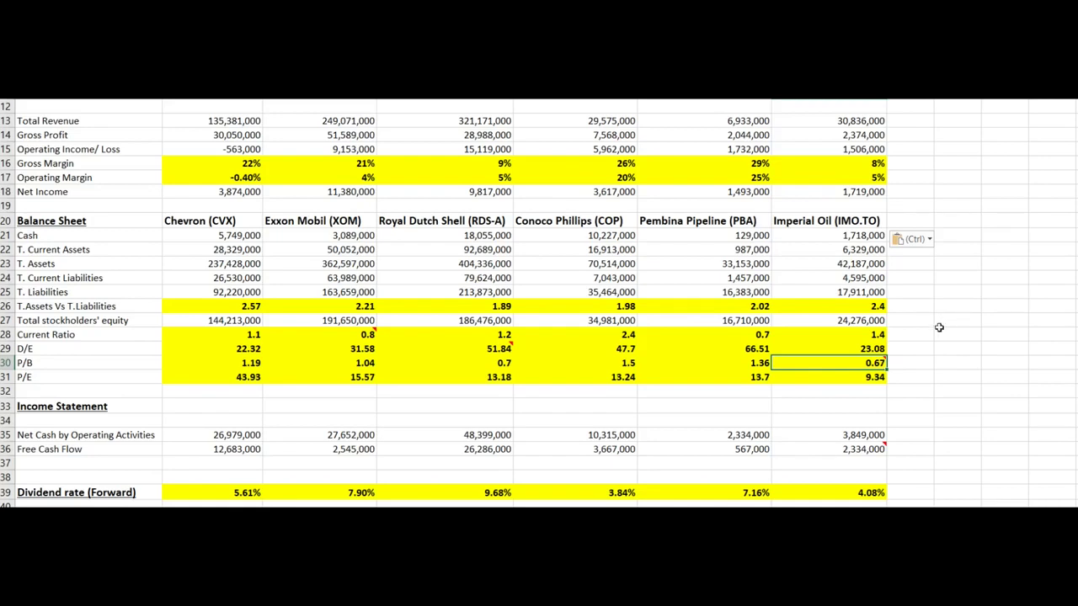
mouse_move(874, 362)
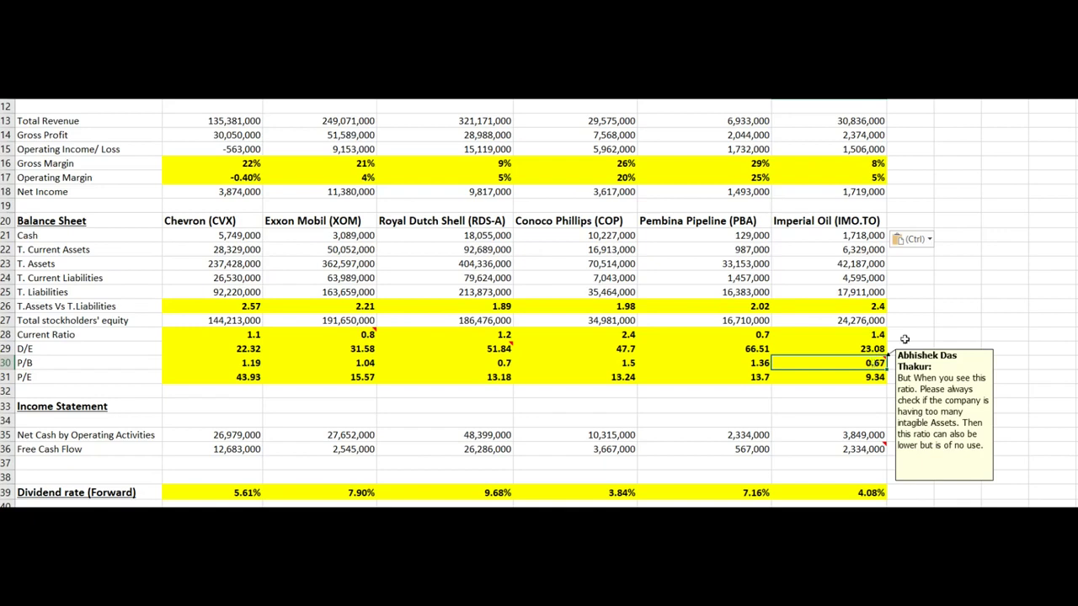
left_click(1002, 278)
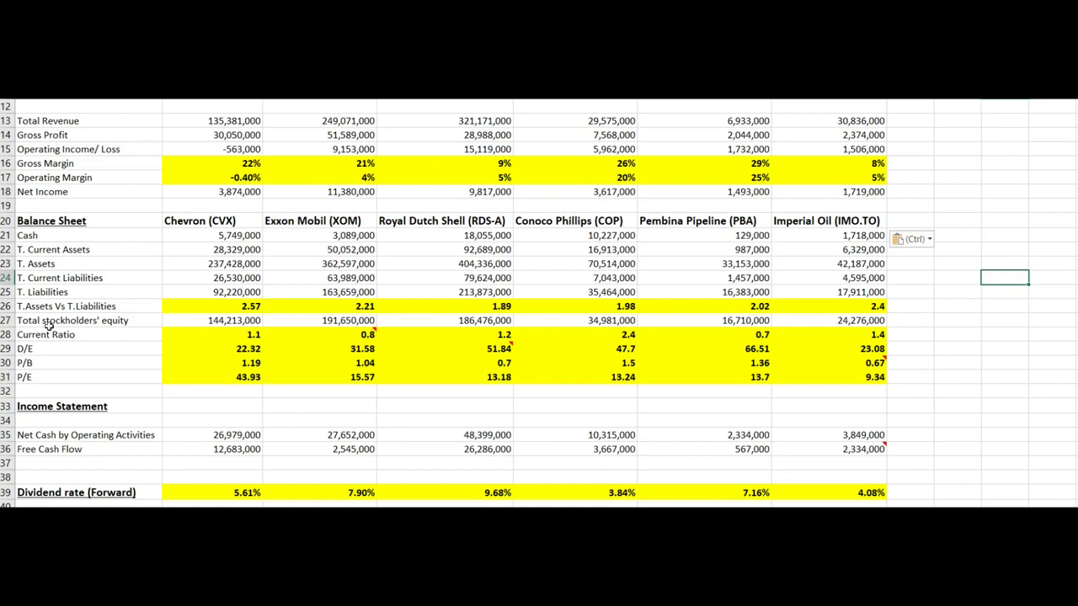
Compare the P/E ratios of all six companies, from Chevron through Imperial Oil
left_click(47, 377)
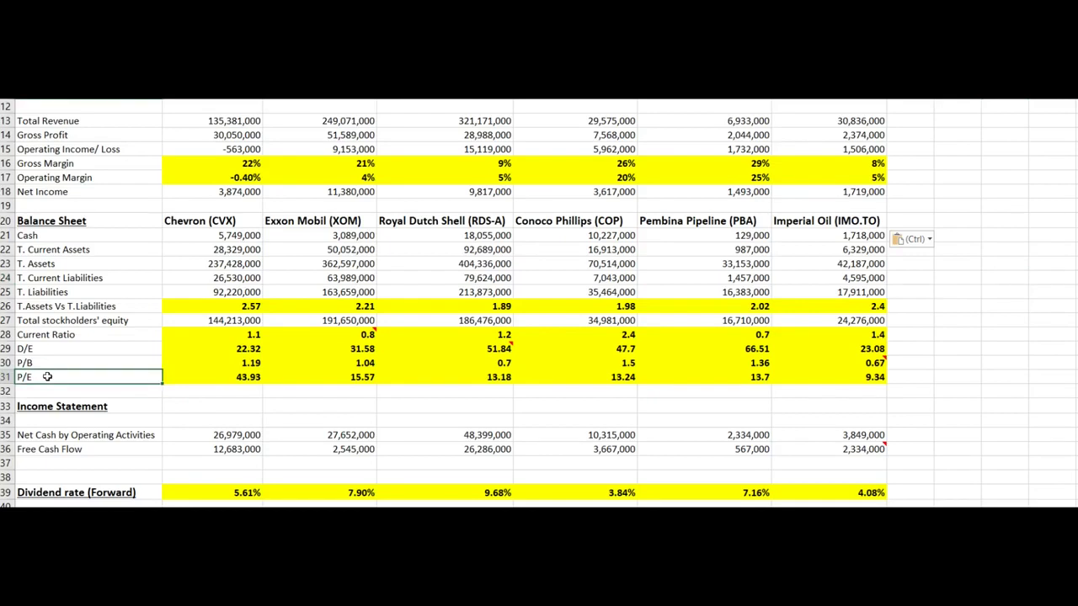
left_click(241, 375)
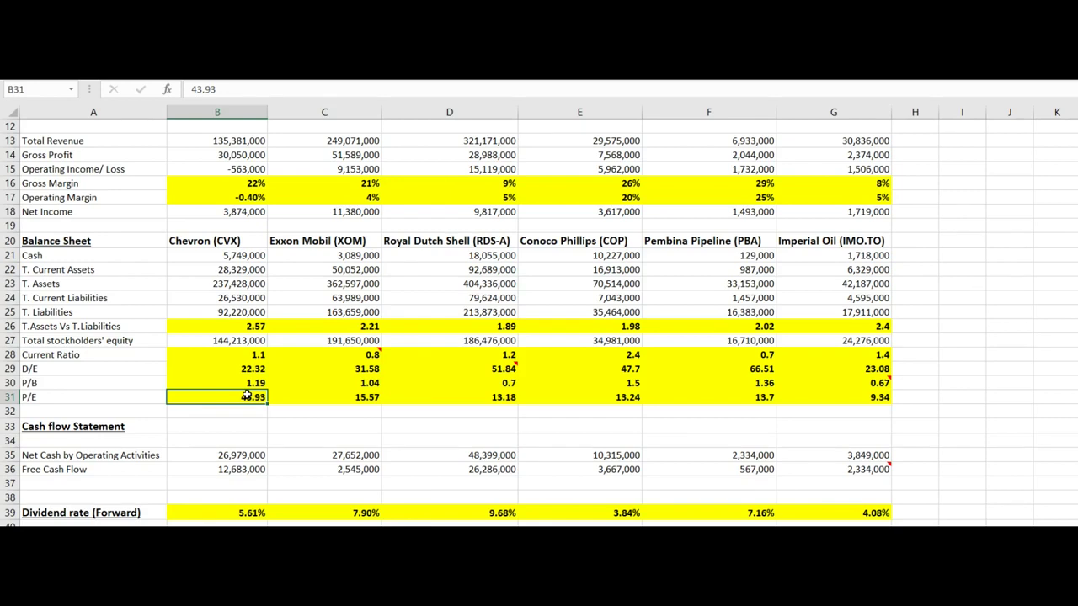
left_click(221, 241)
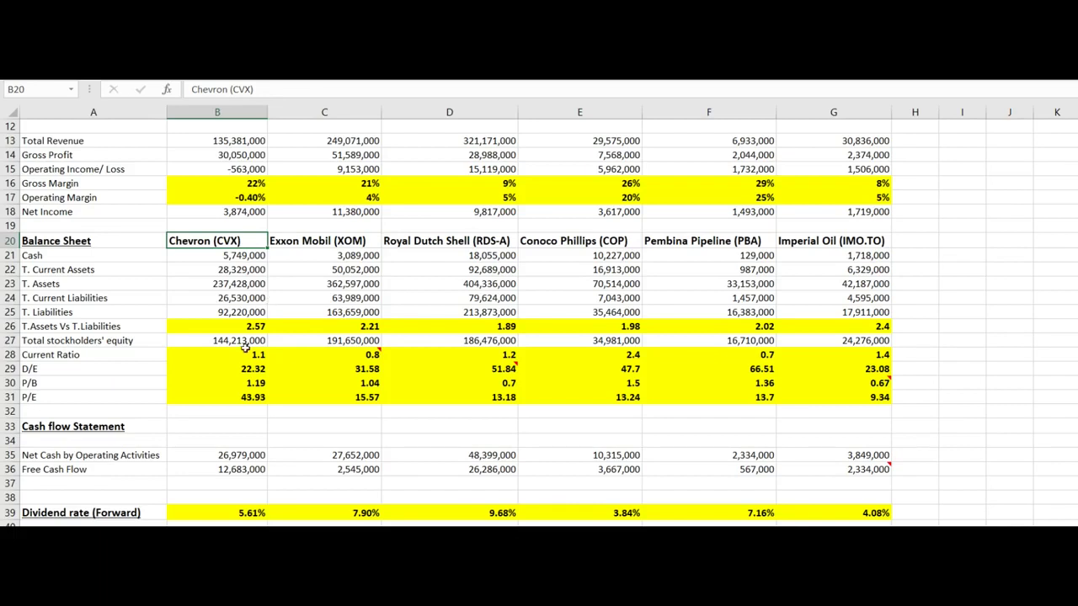
left_click(236, 399)
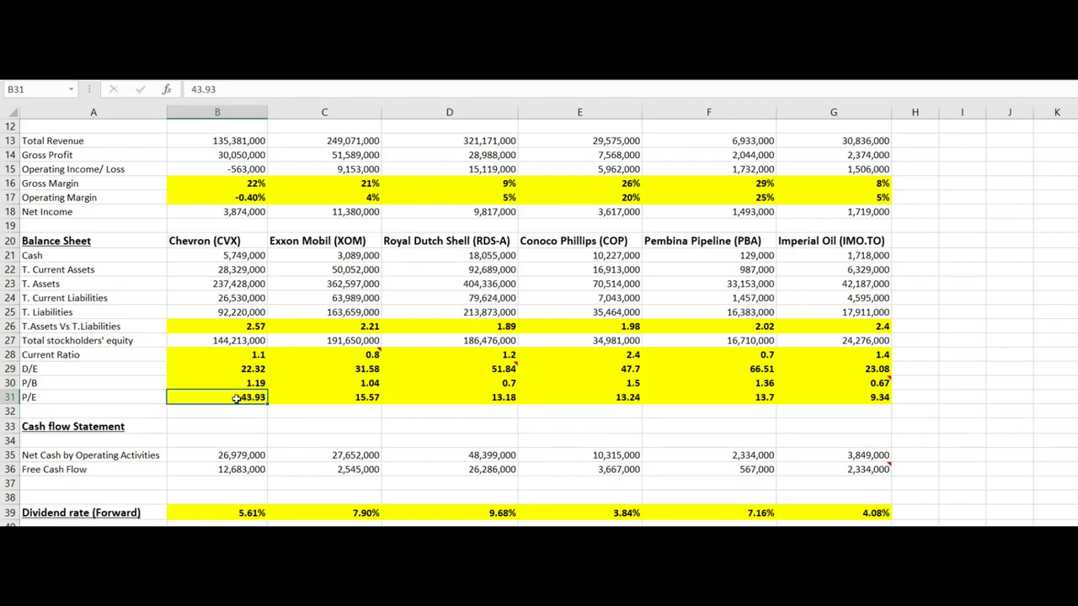
left_click(329, 397)
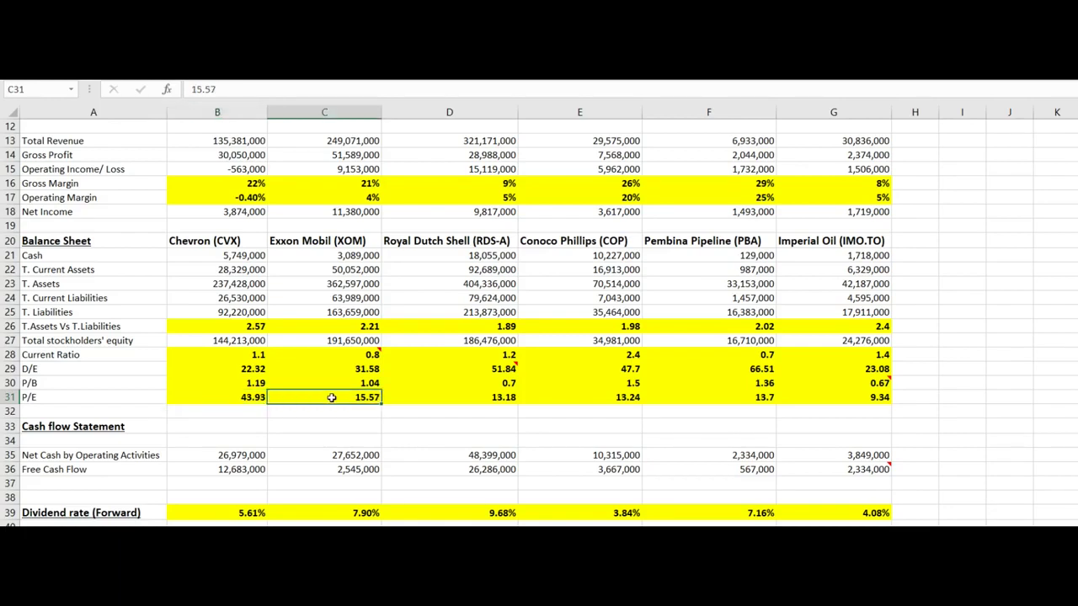
left_click(467, 397)
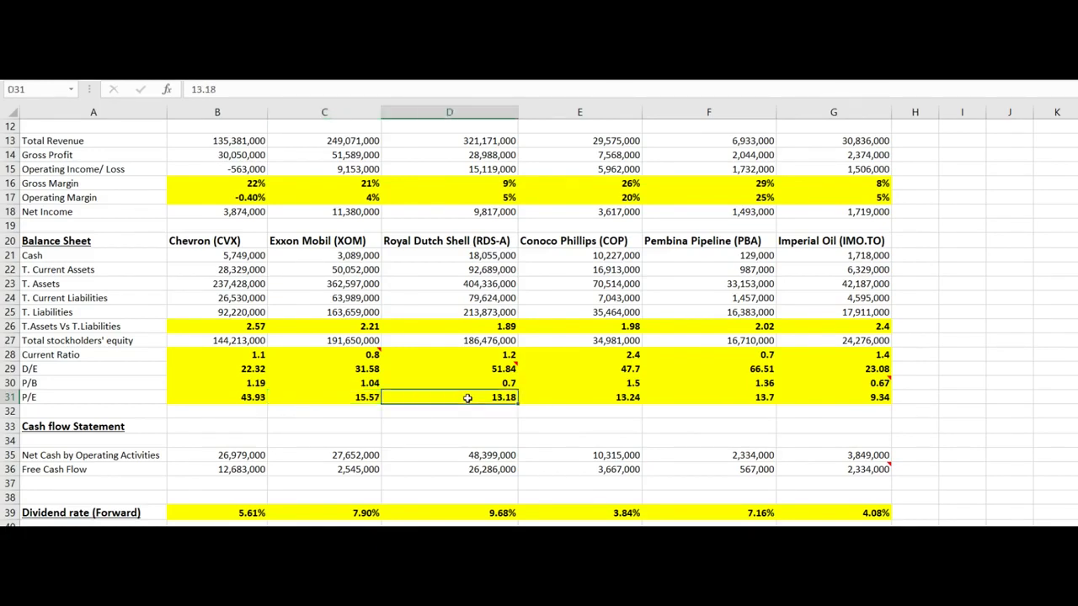
left_click(593, 400)
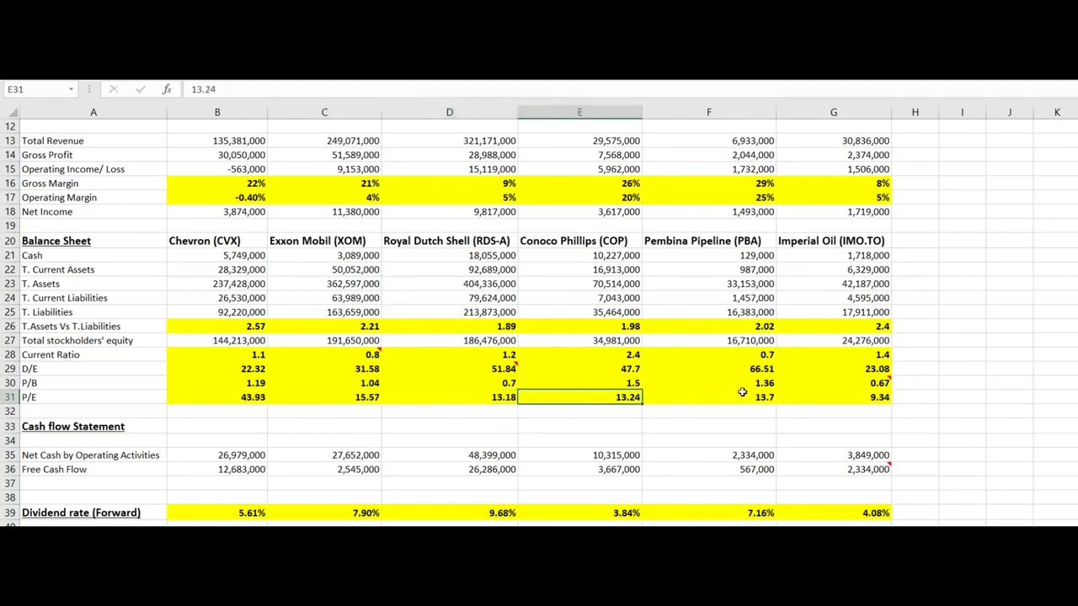
left_click(742, 392)
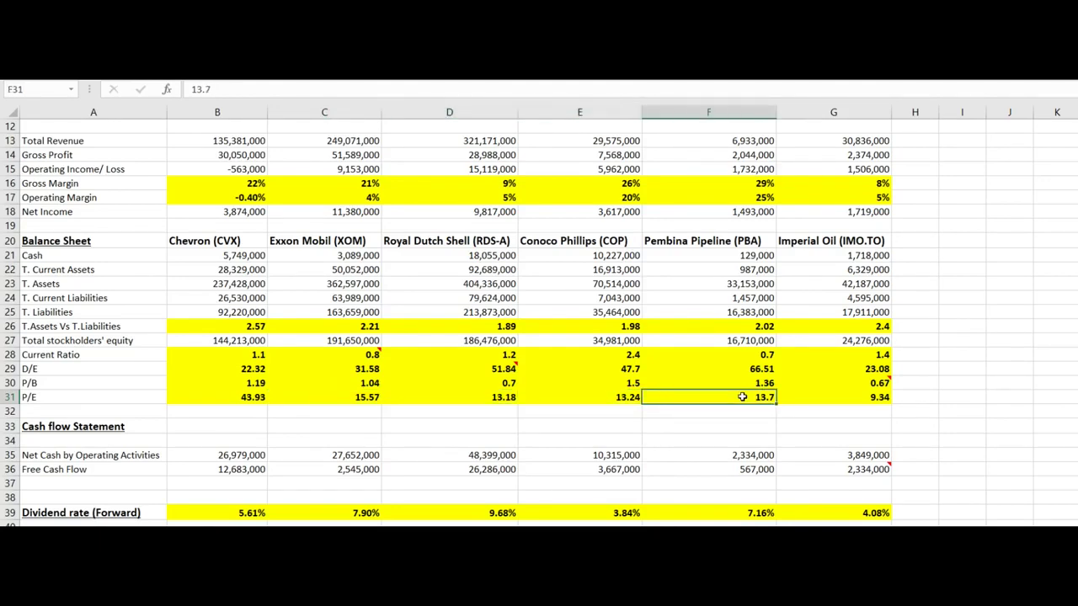
left_click(848, 402)
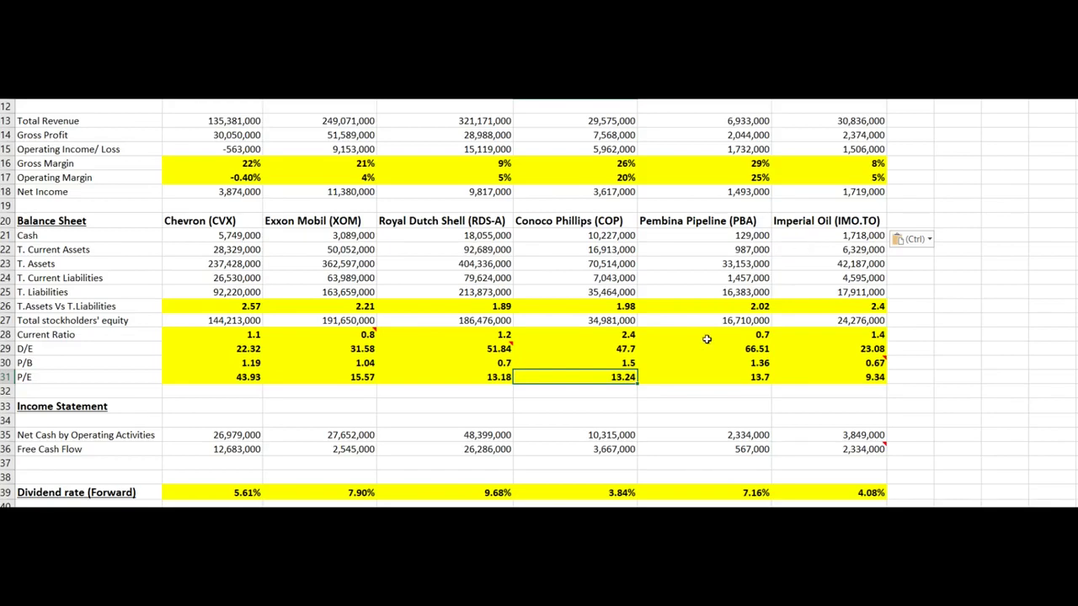
left_click(864, 379)
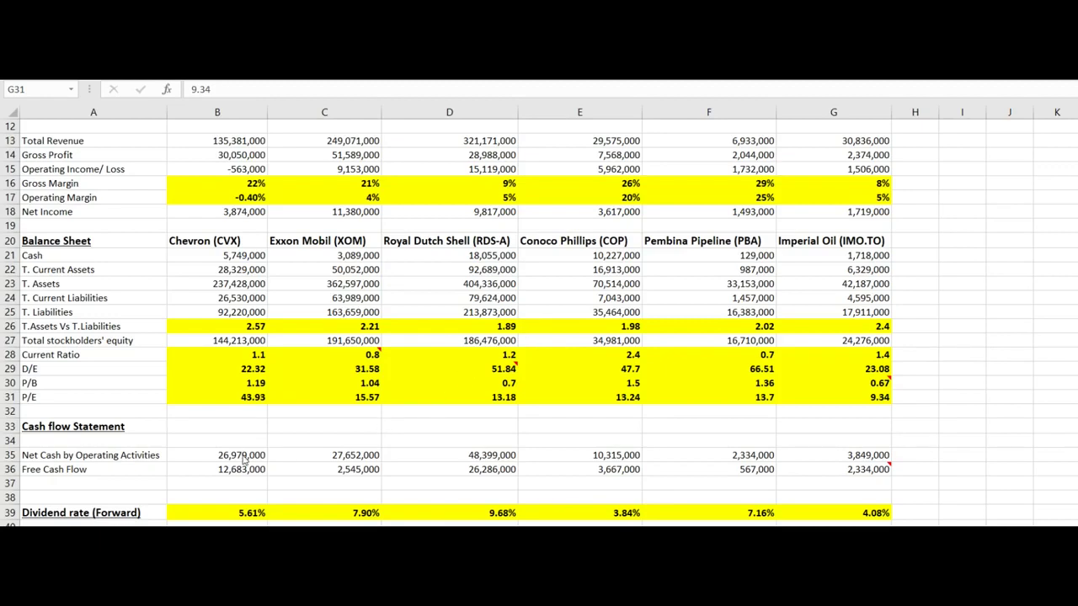
Compare net cash by operating activities for Exxon Mobil, Royal Dutch Shell, Conoco Phillips, Pembina Pipeline and Imperial Oil
left_click(338, 455)
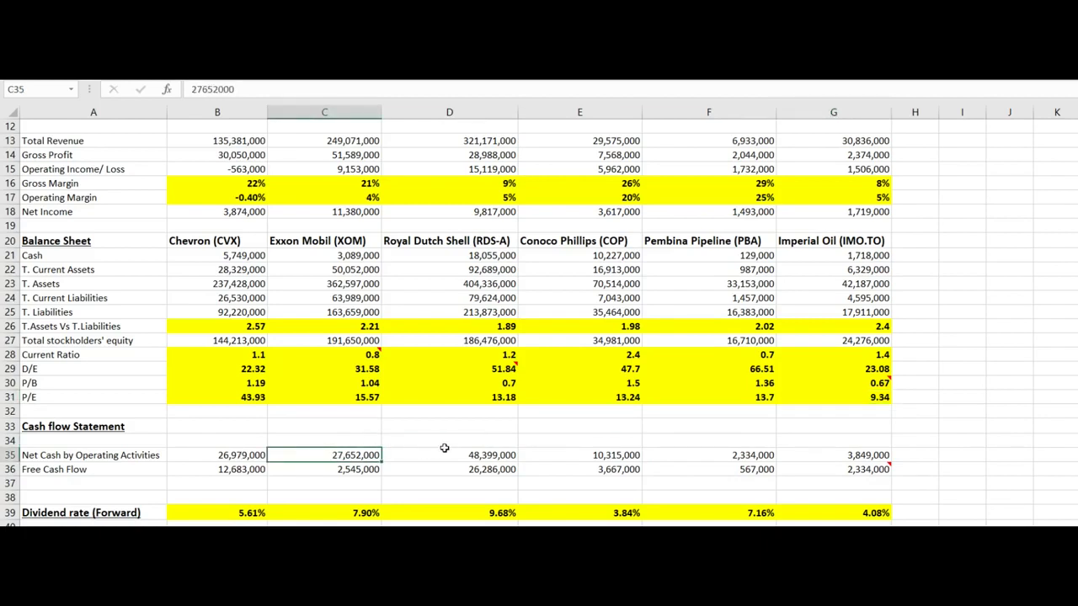
left_click(474, 456)
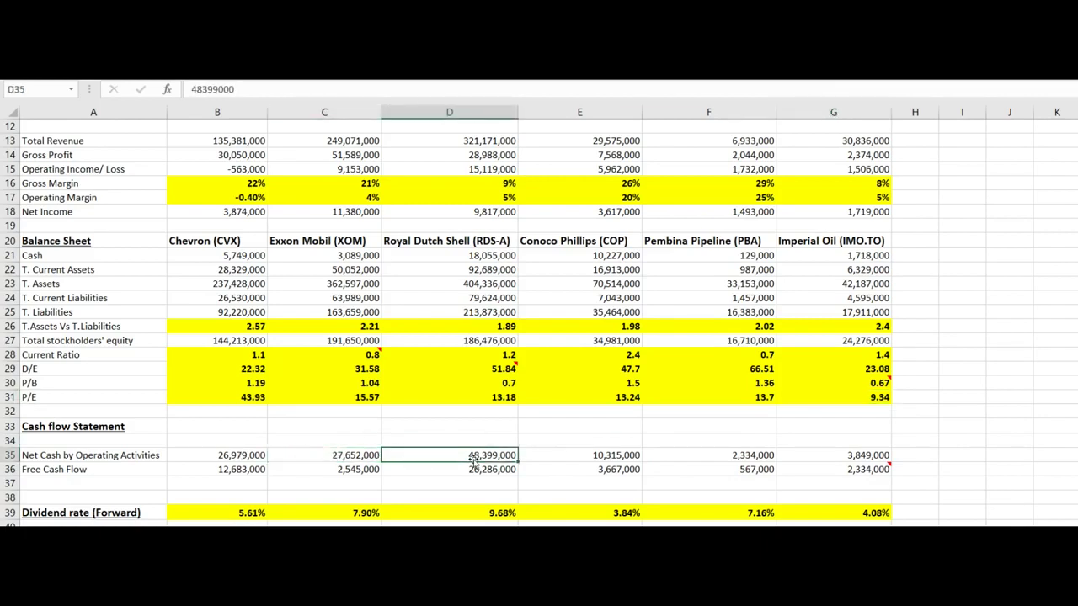
left_click(589, 459)
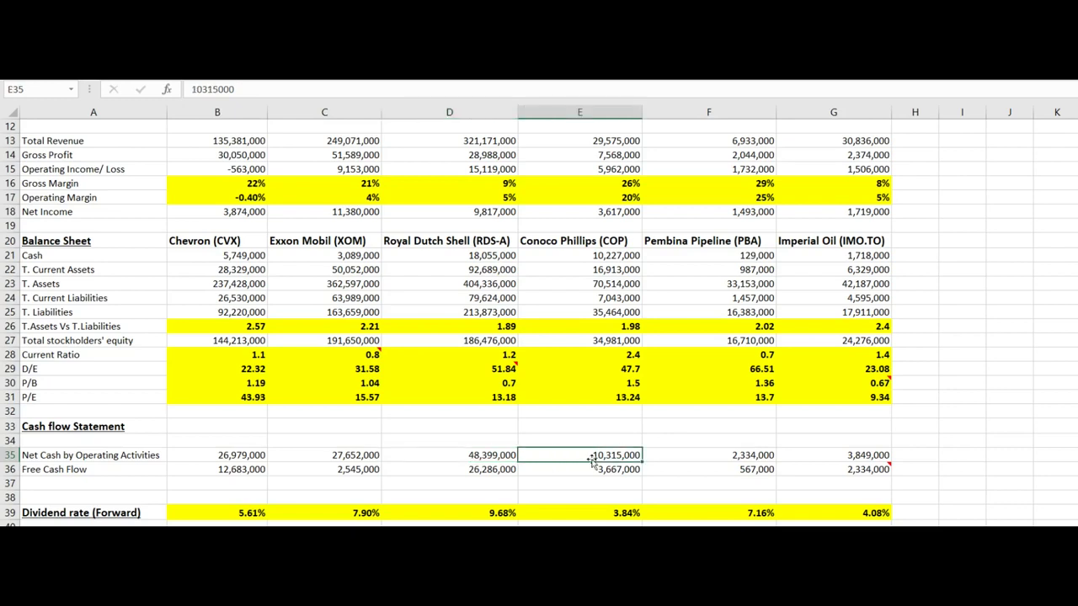
left_click(730, 457)
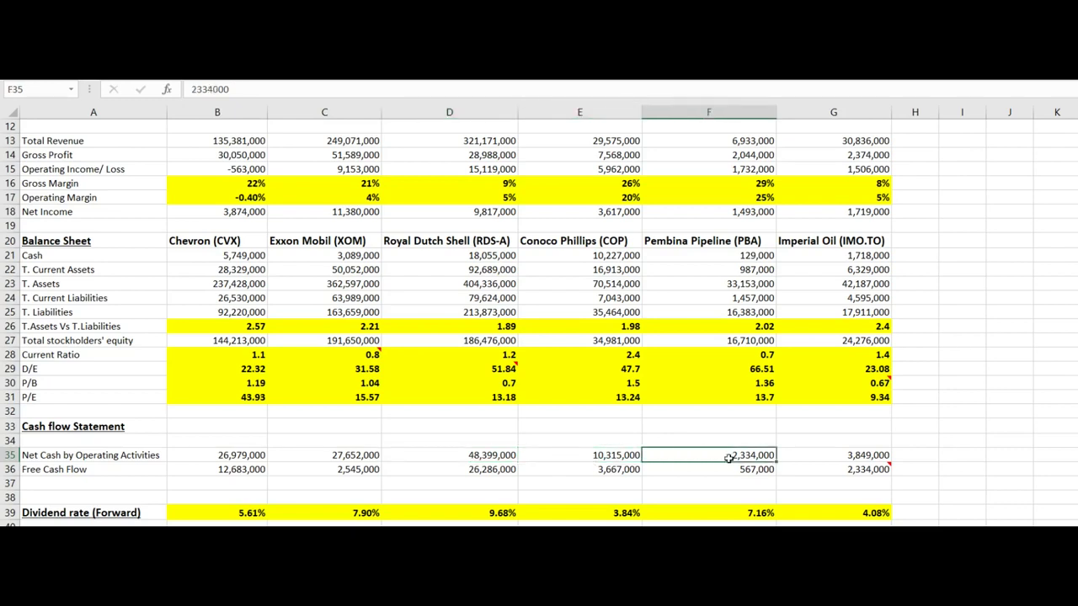
left_click(846, 457)
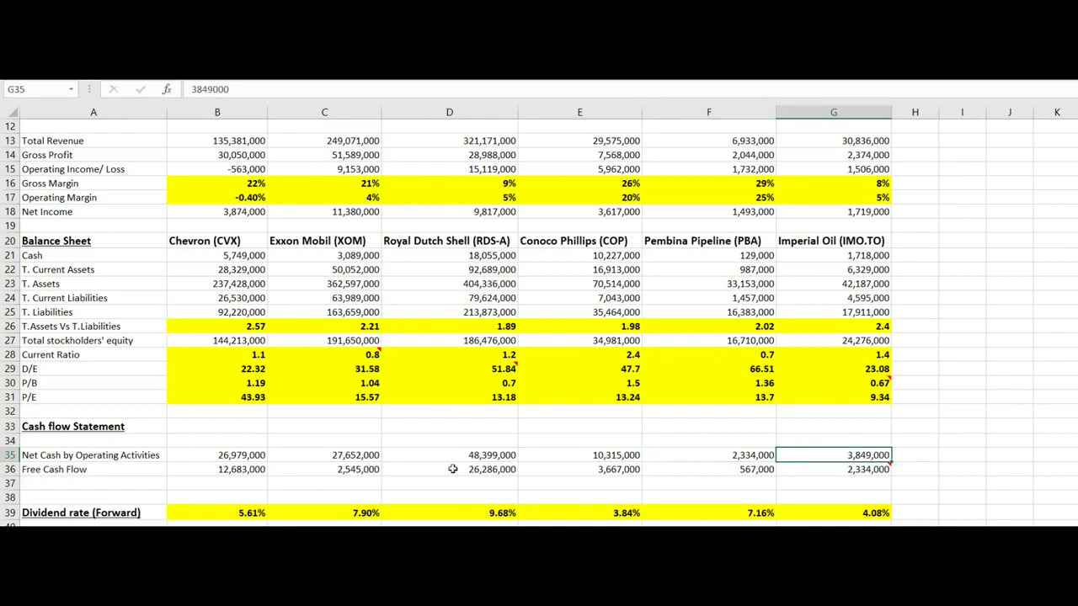
Compare the free cash flow of all six companies and read the note on Imperial Oil's figure
left_click(235, 471)
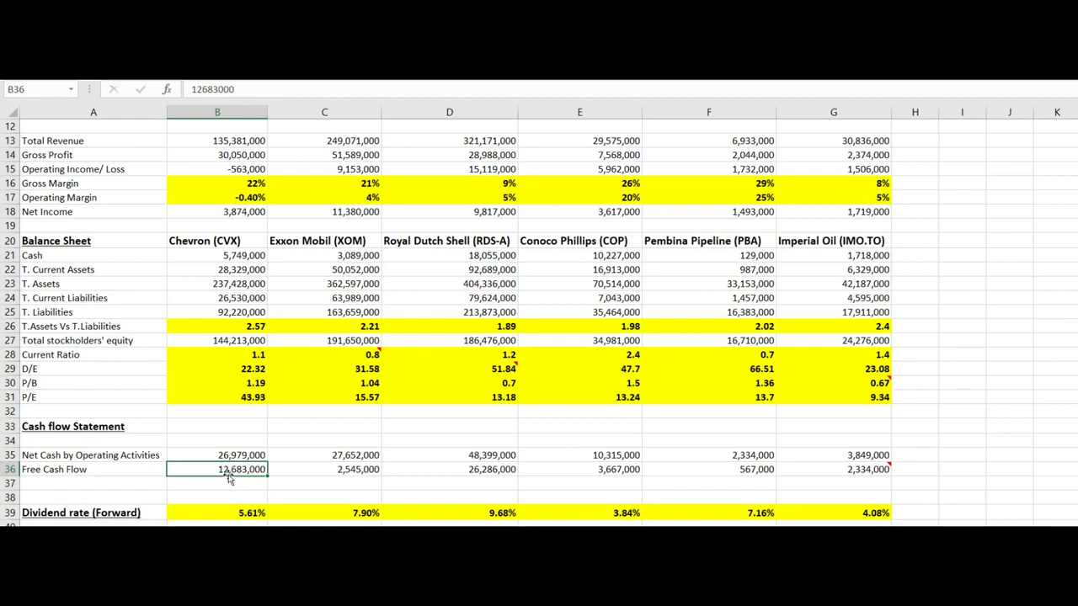
left_click(343, 473)
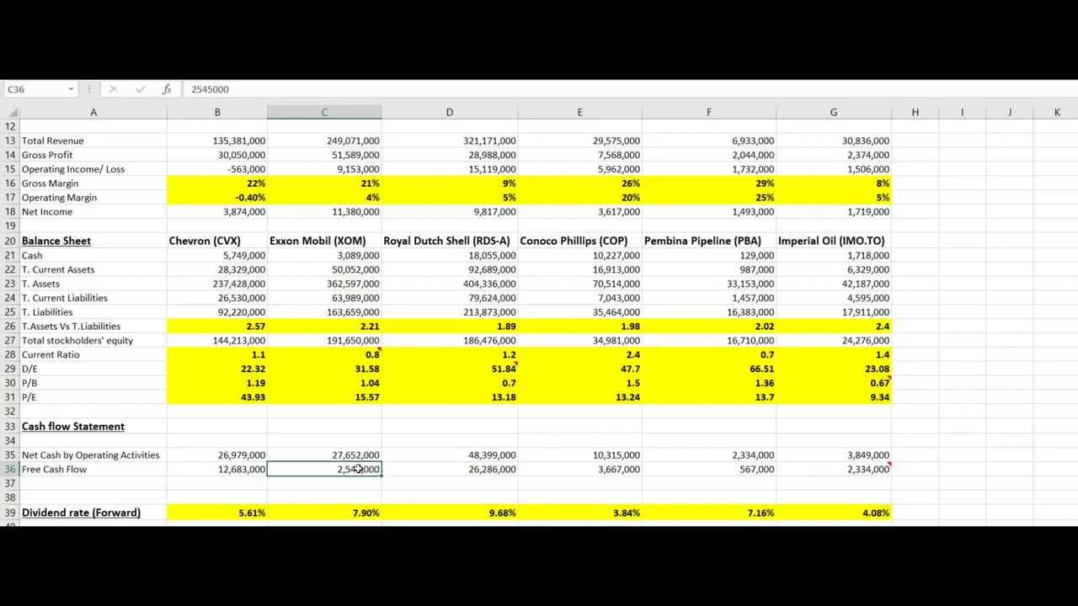
left_click(474, 472)
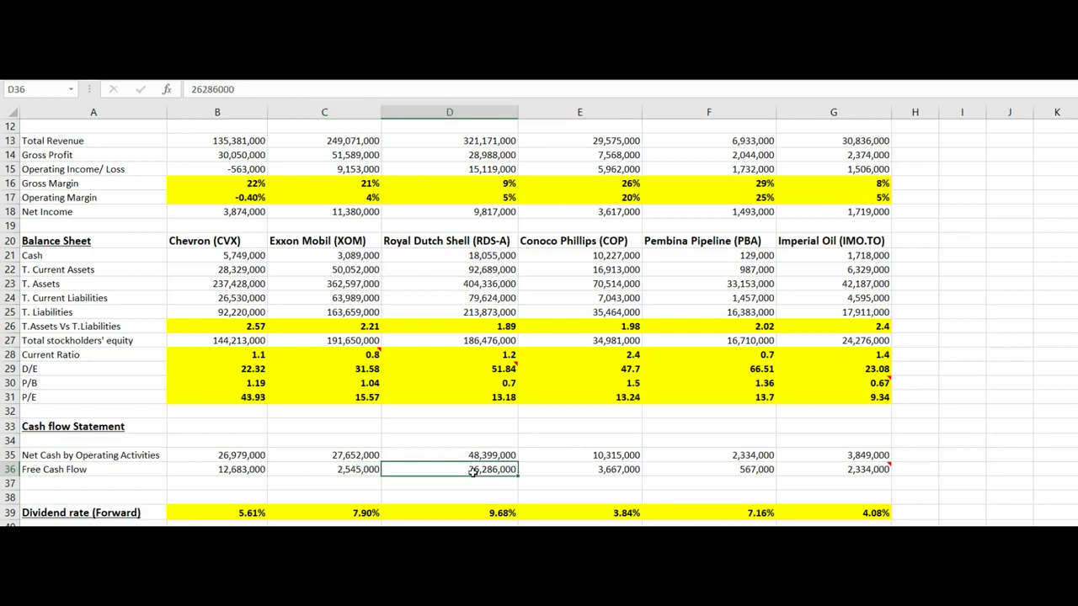
left_click(584, 473)
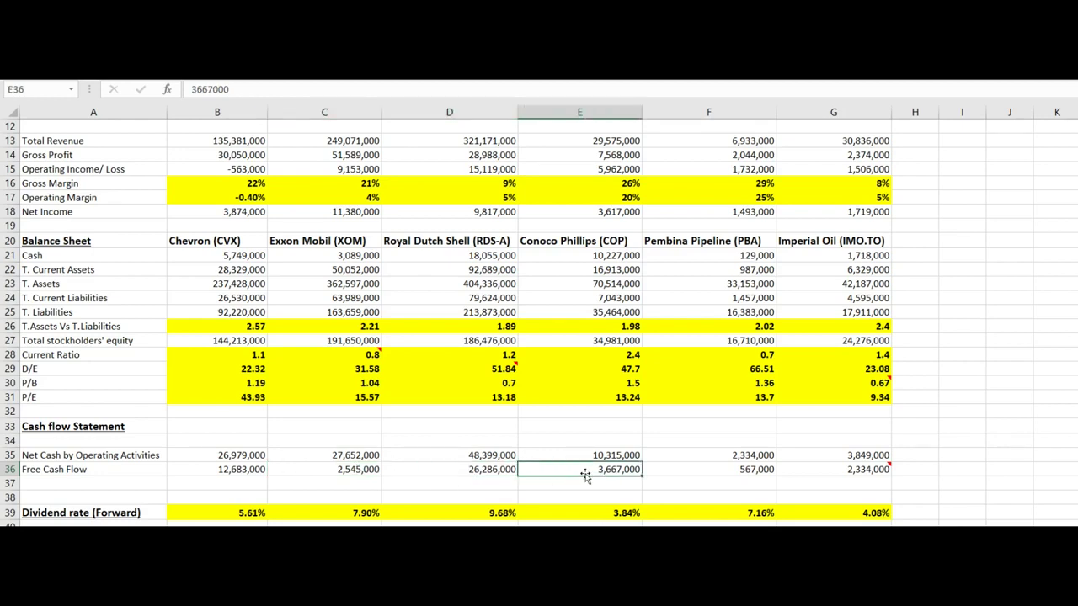
left_click(712, 470)
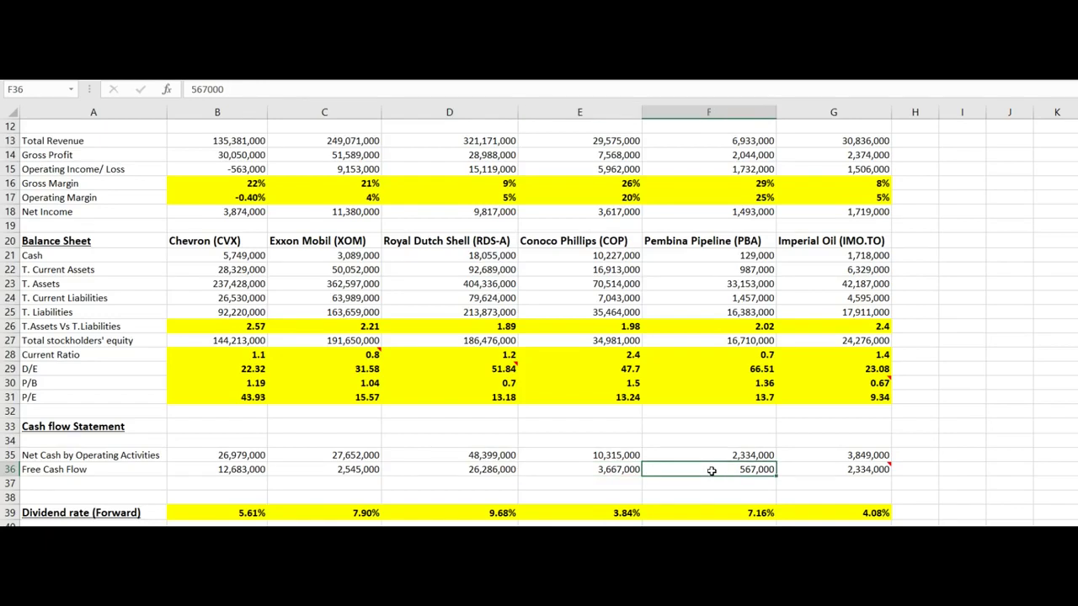
left_click(832, 472)
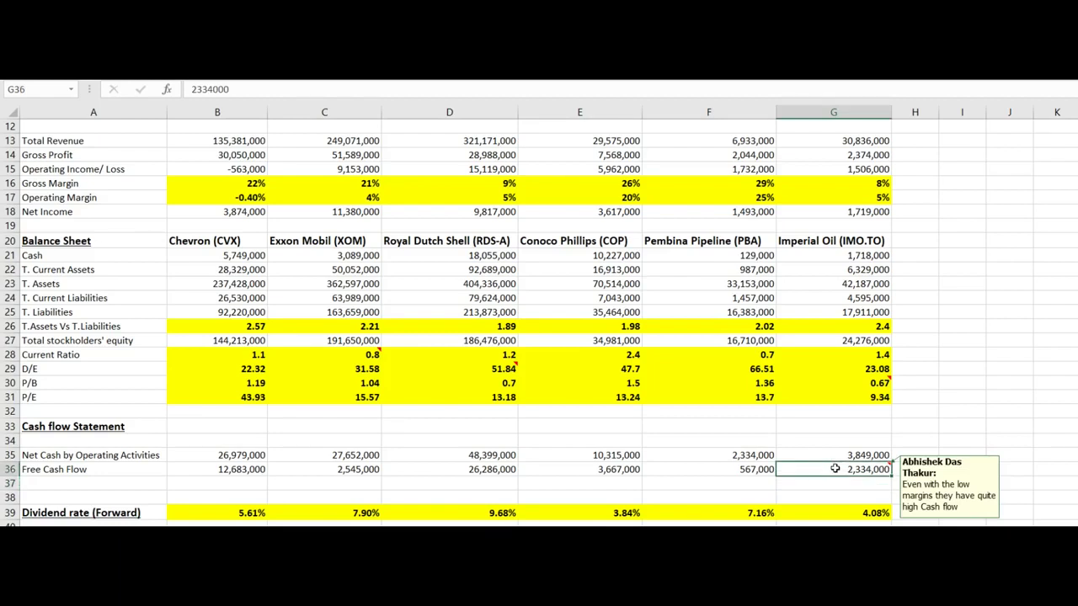
Check Imperial Oil's and Pembina Pipeline's free cash flow against their gross margins, and look at Pembina's net income
left_click(868, 185)
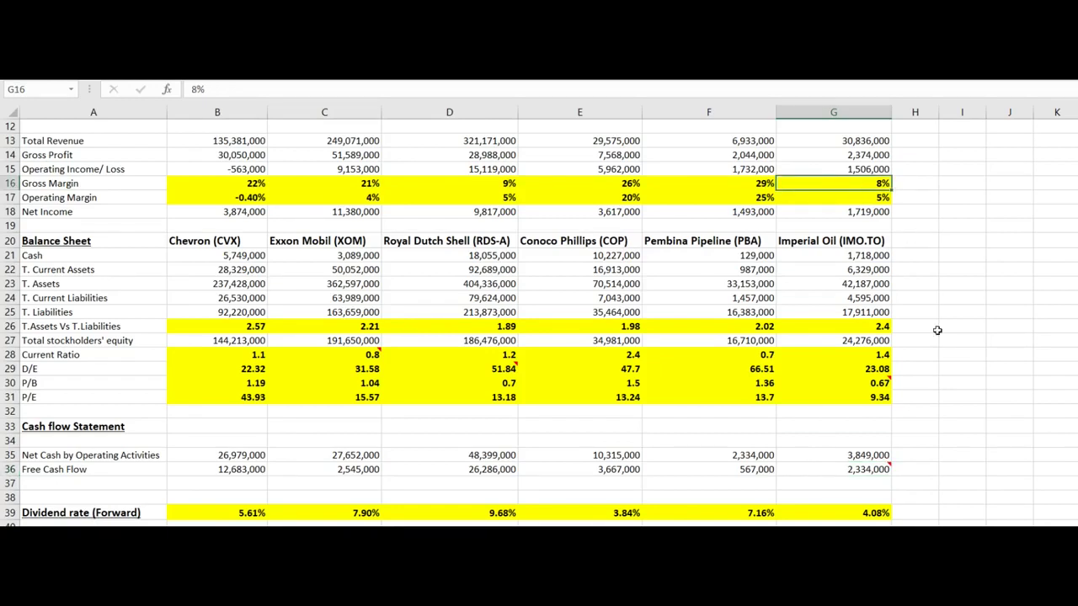
left_click(857, 472)
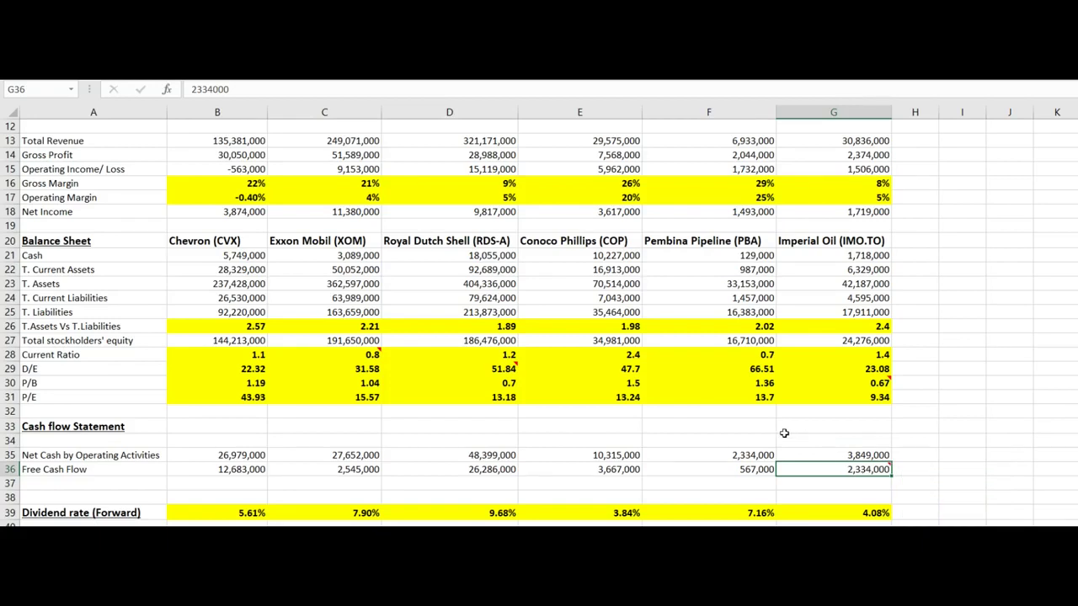
left_click(727, 471)
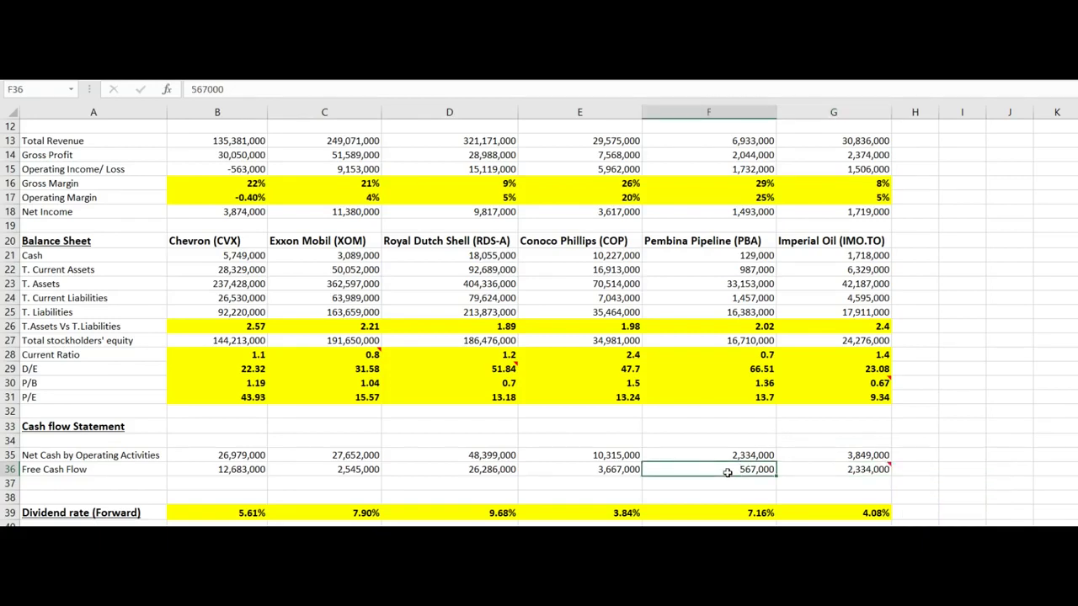
left_click(748, 181)
left_click(746, 211)
Review Imperial Oil's P/E and D/E ratios along with the note on its P/B ratio
left_click(867, 396)
mouse_move(861, 392)
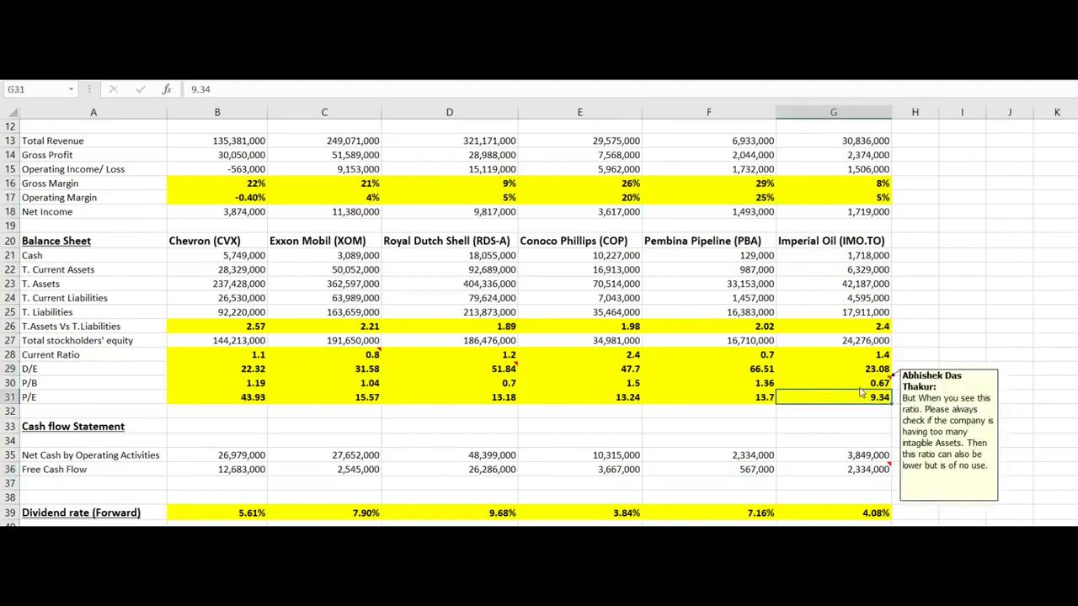
left_click(859, 372)
left_click(922, 378)
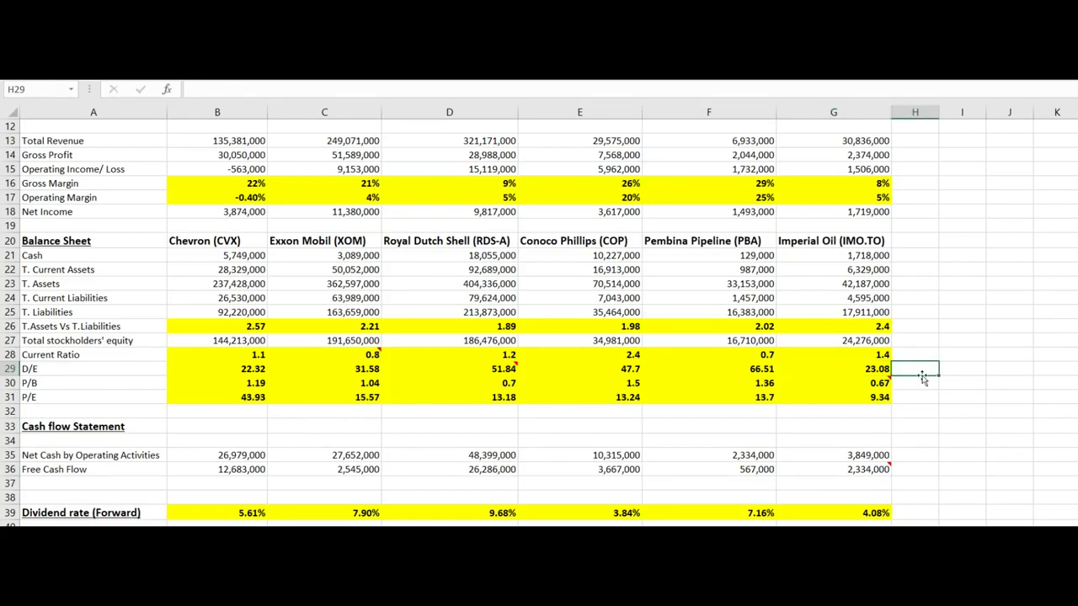
left_click(961, 440)
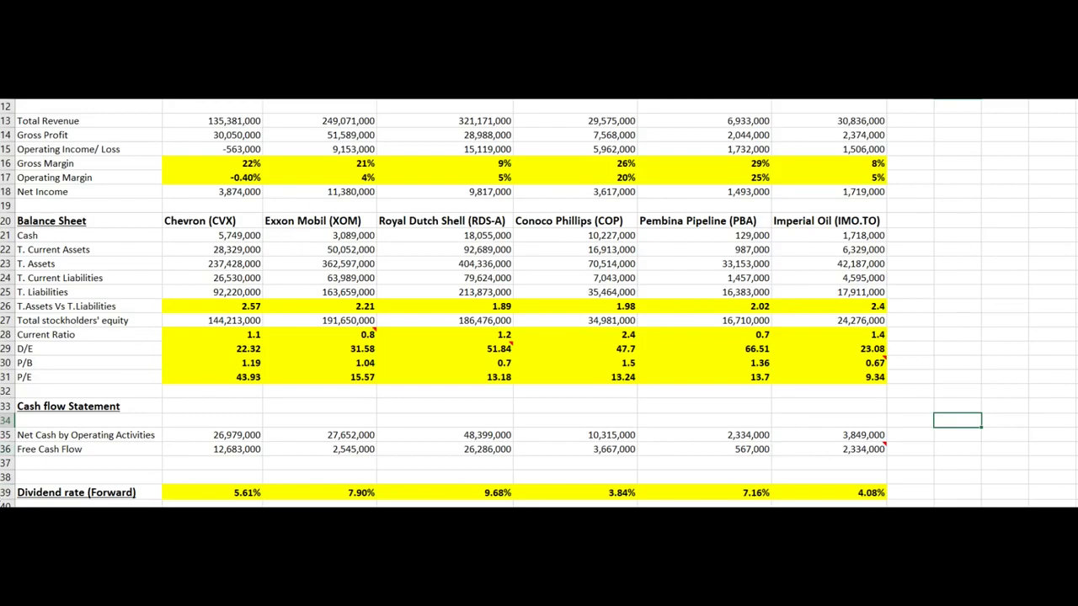
Compare the forward dividend rates of all six companies, from Imperial Oil back to Chevron
left_click(870, 492)
left_click(733, 495)
left_click(605, 494)
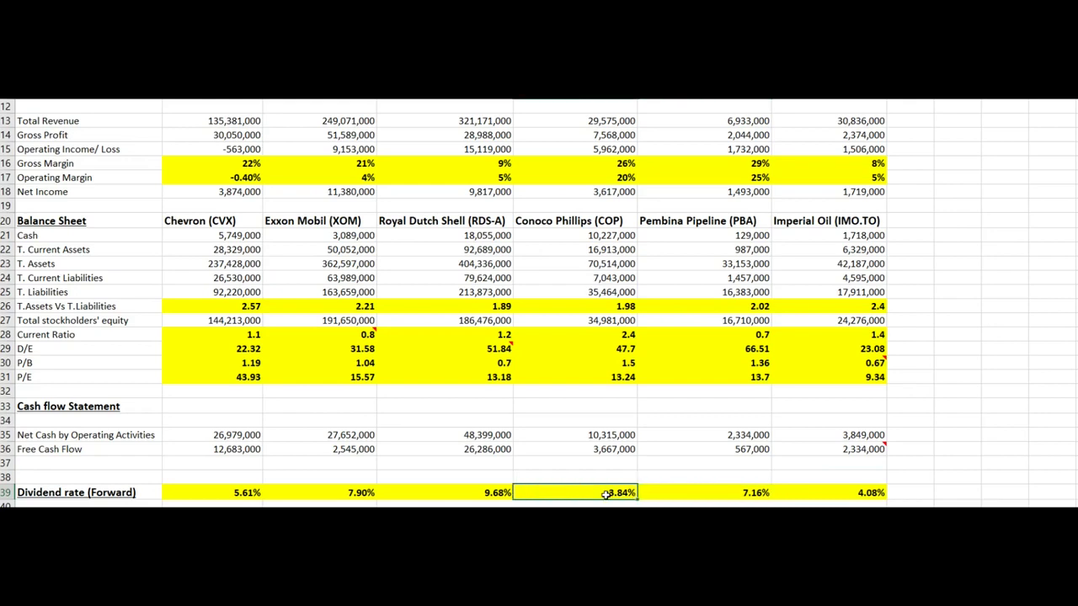
left_click(485, 497)
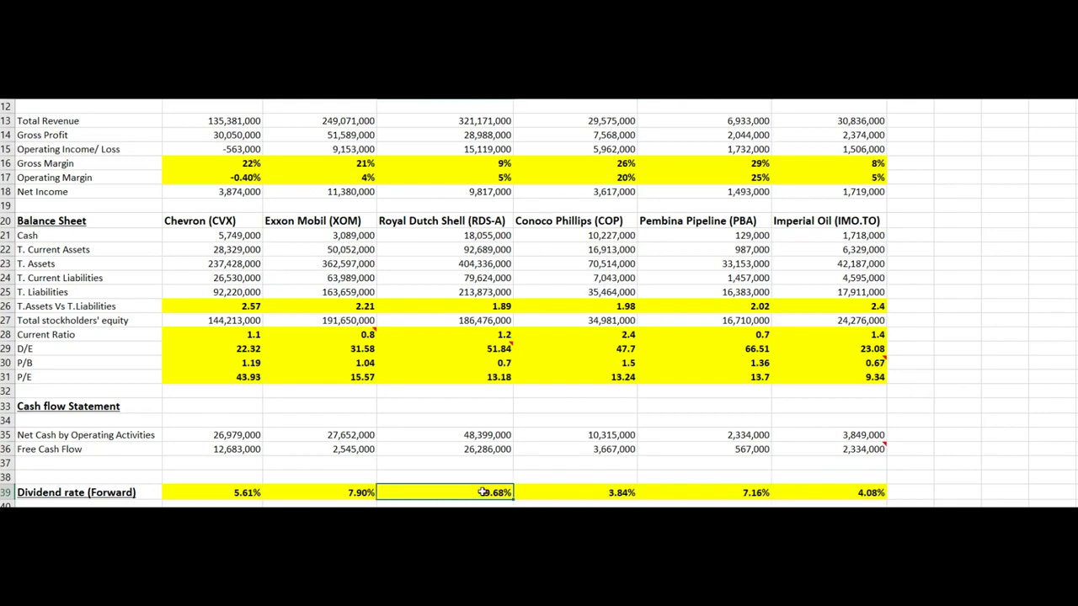
left_click(341, 495)
left_click(239, 493)
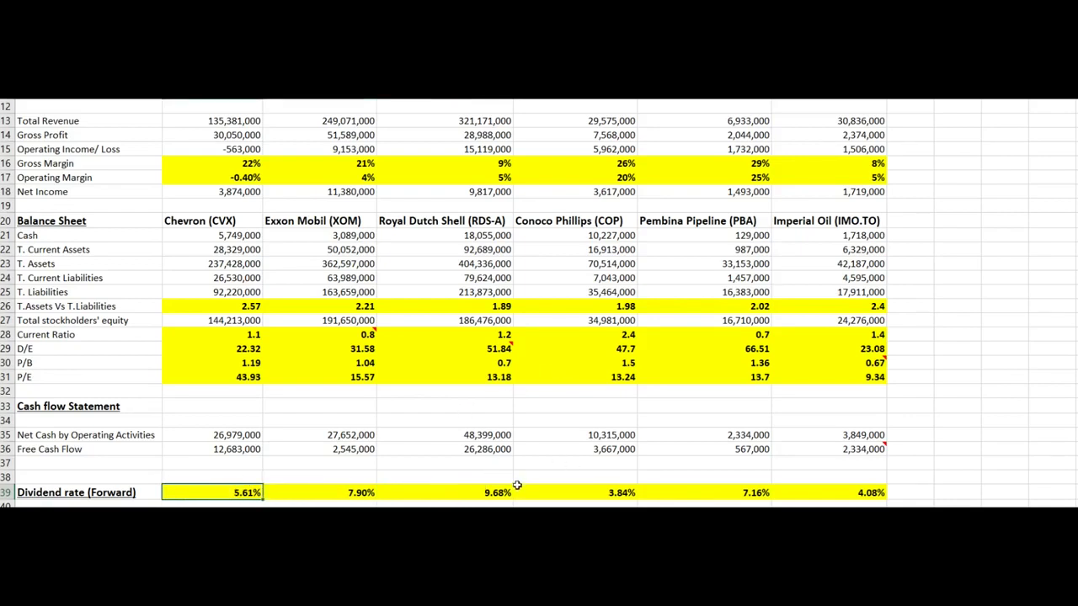